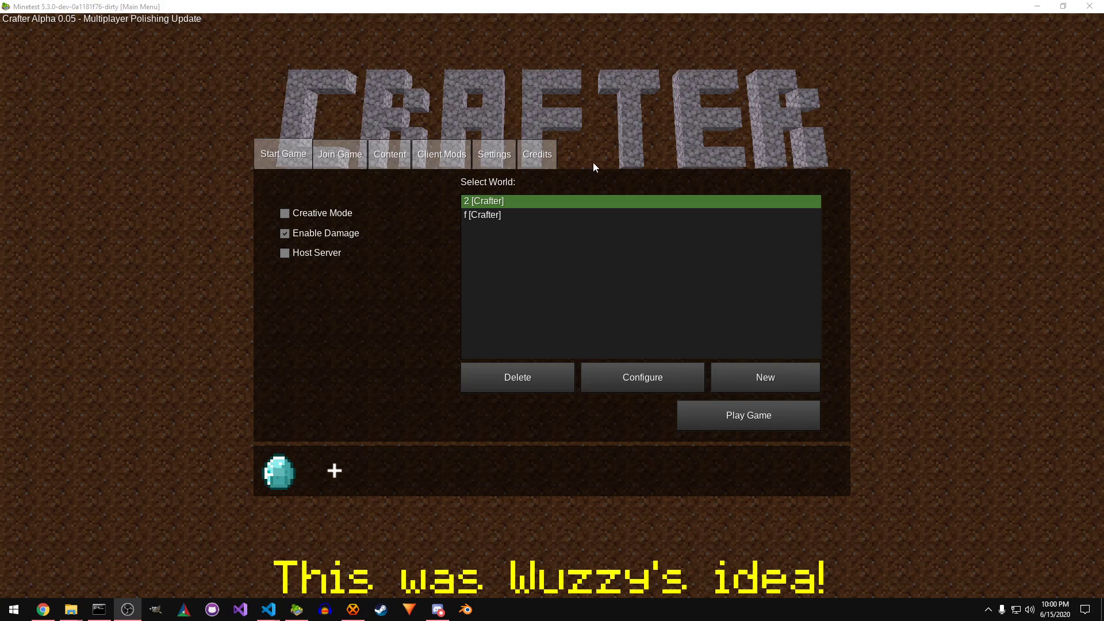
Step: Search the full settings list for enable_client_modding to check its value, and return to the main settings page
click(505, 166)
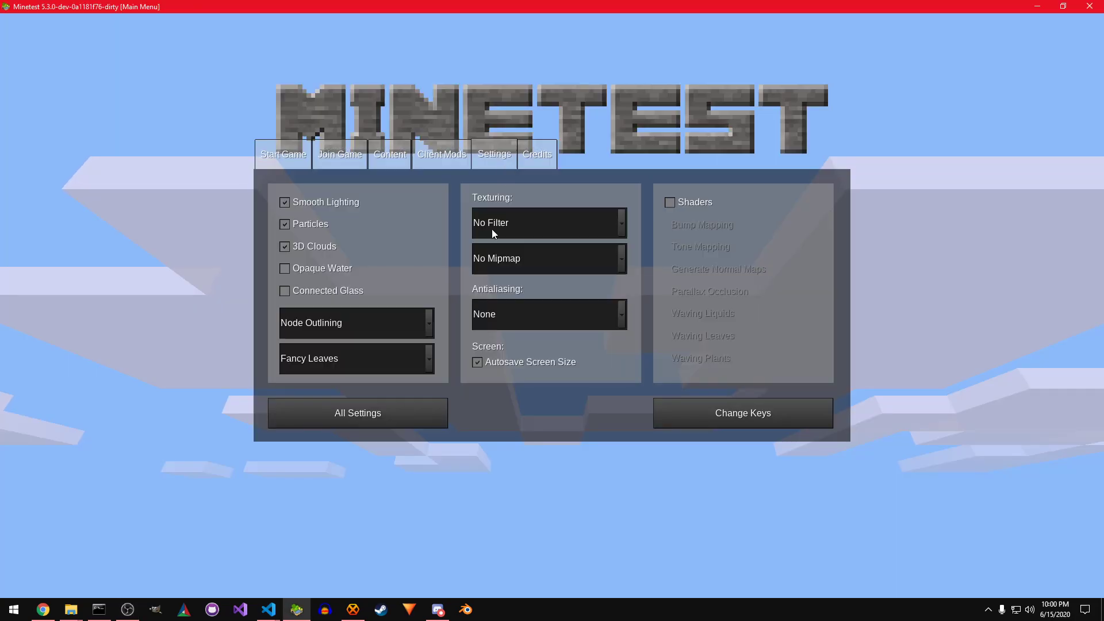
click(371, 422)
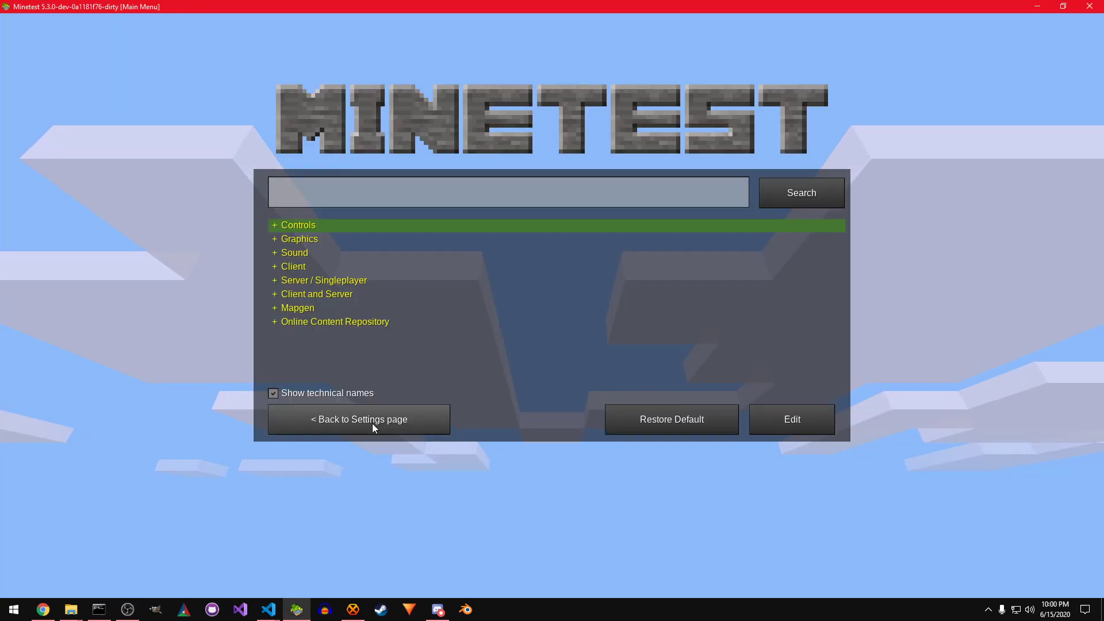
text(enable_client_modding)
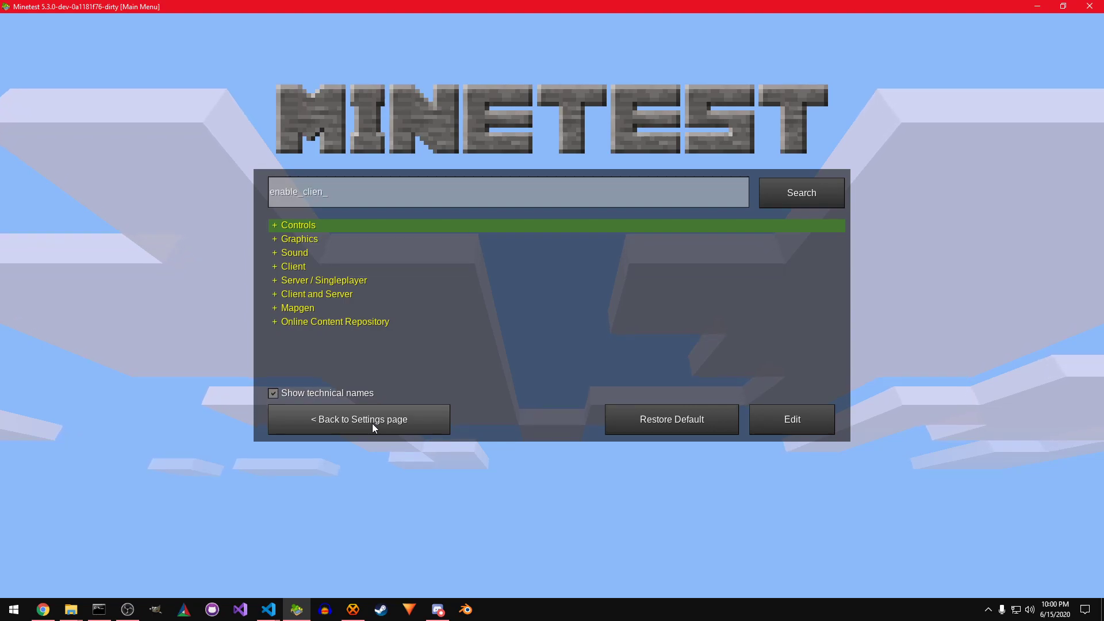
key(Return)
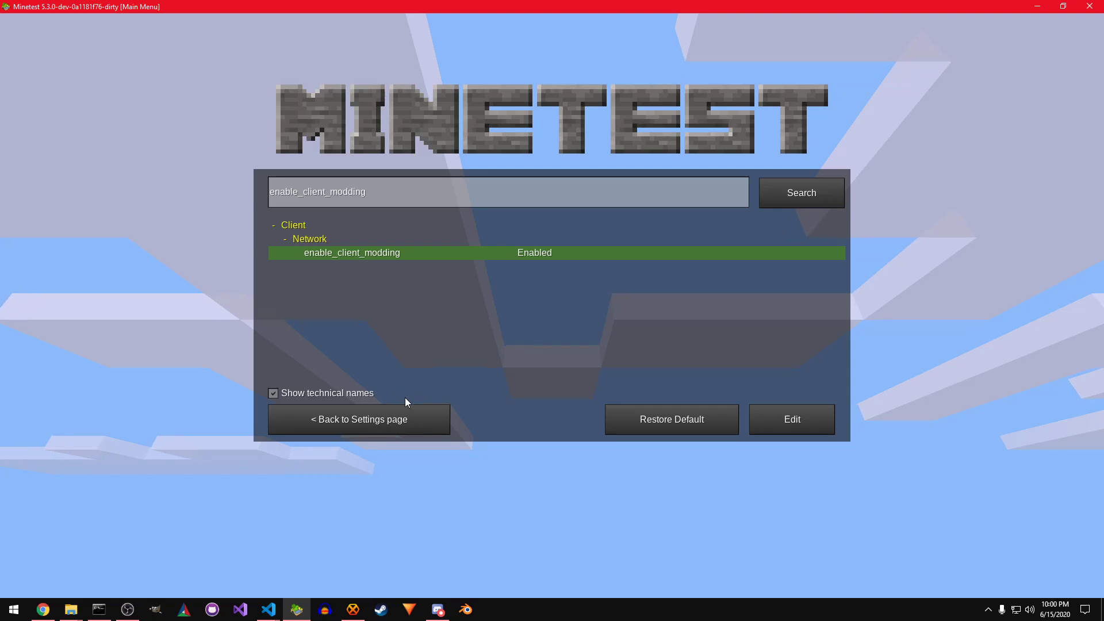
click(410, 411)
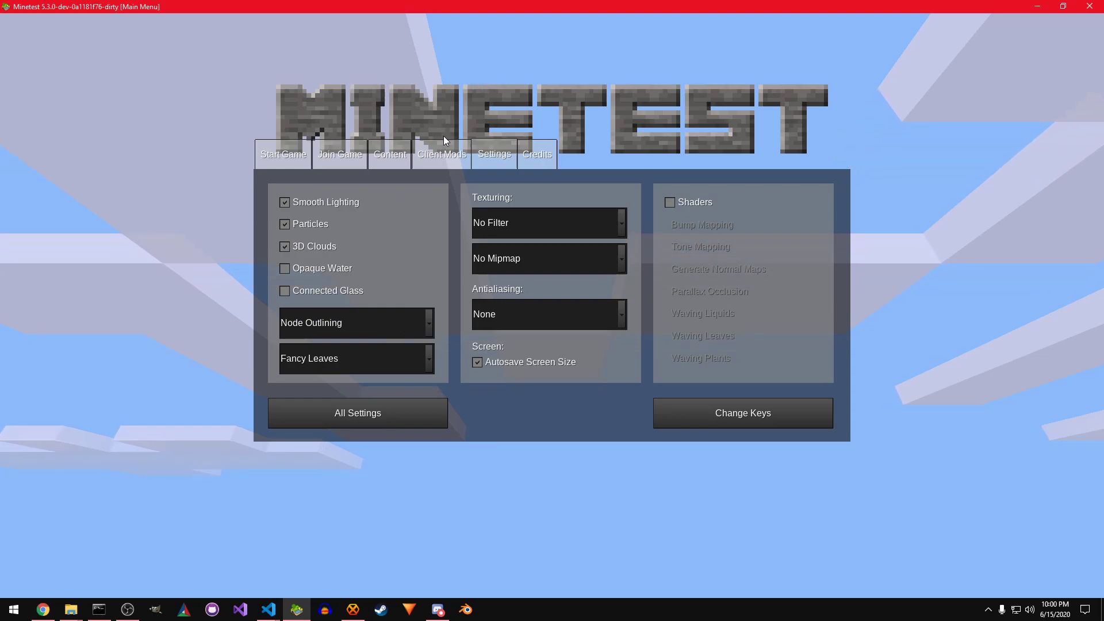
Step: Turn off the overall Enable Client Mods option while ticking the crafter_client mod
click(453, 151)
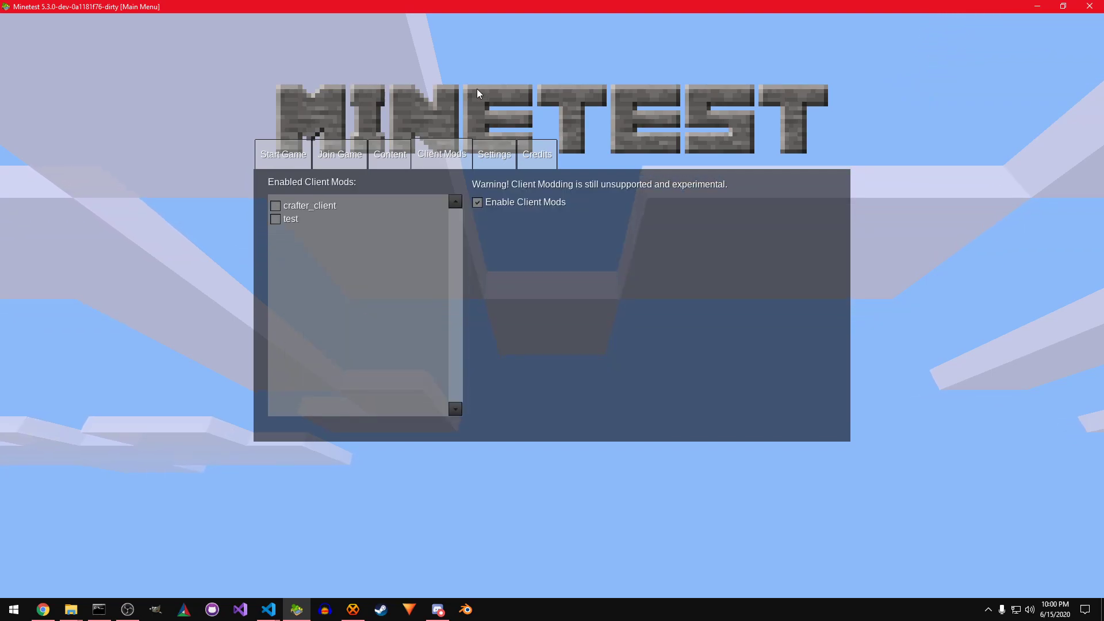
click(512, 201)
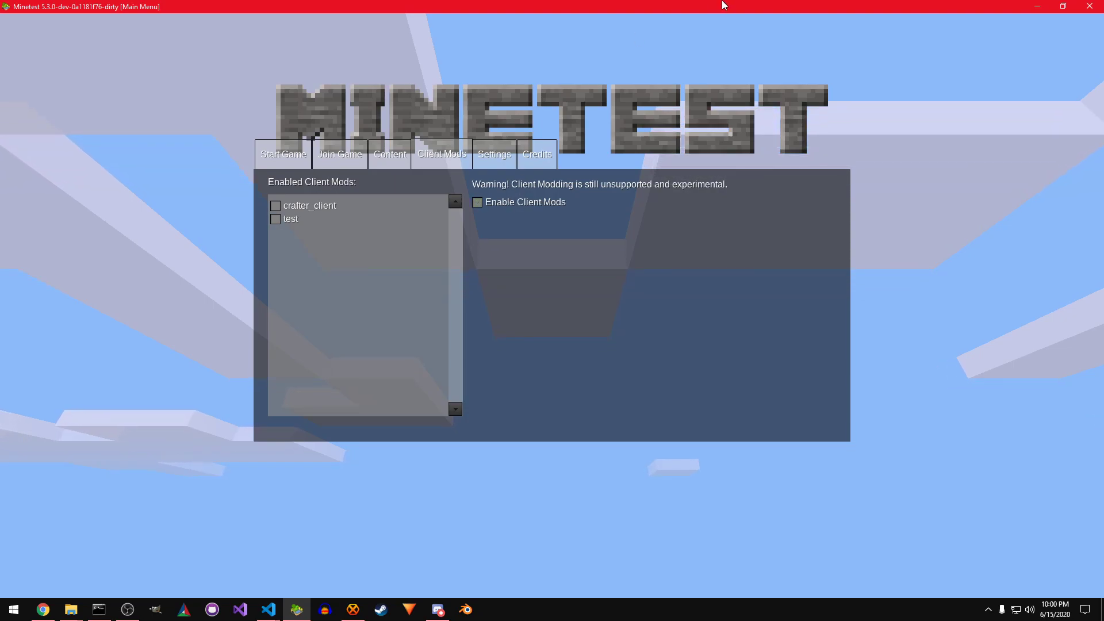
click(320, 206)
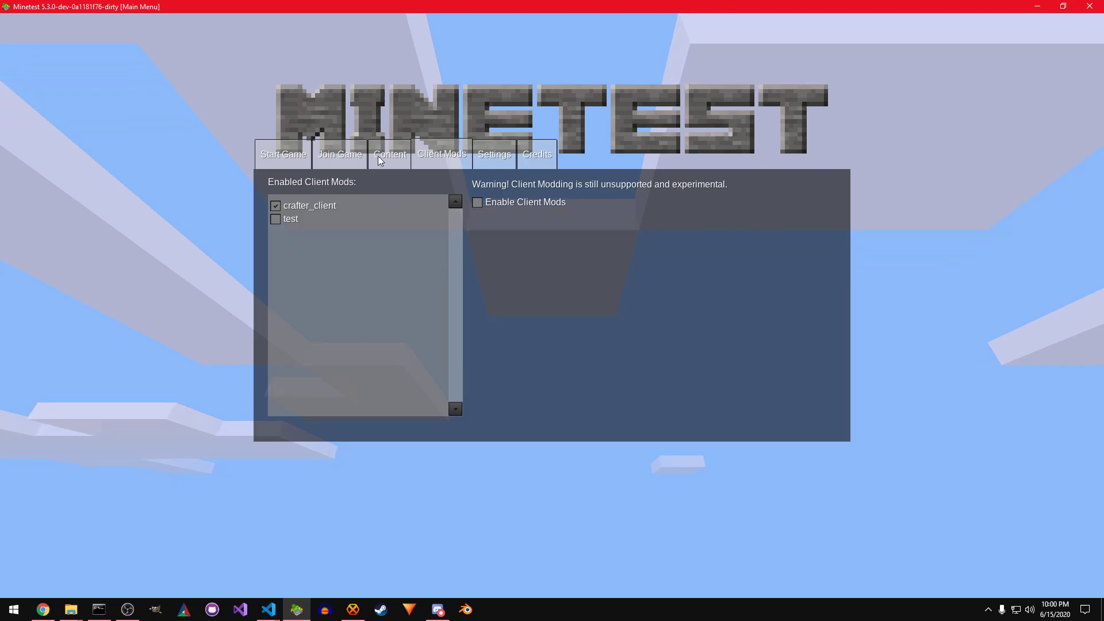
Step: Connect to the crafter.minetest.land server on port 30000 and select an empty hotbar slot
click(355, 156)
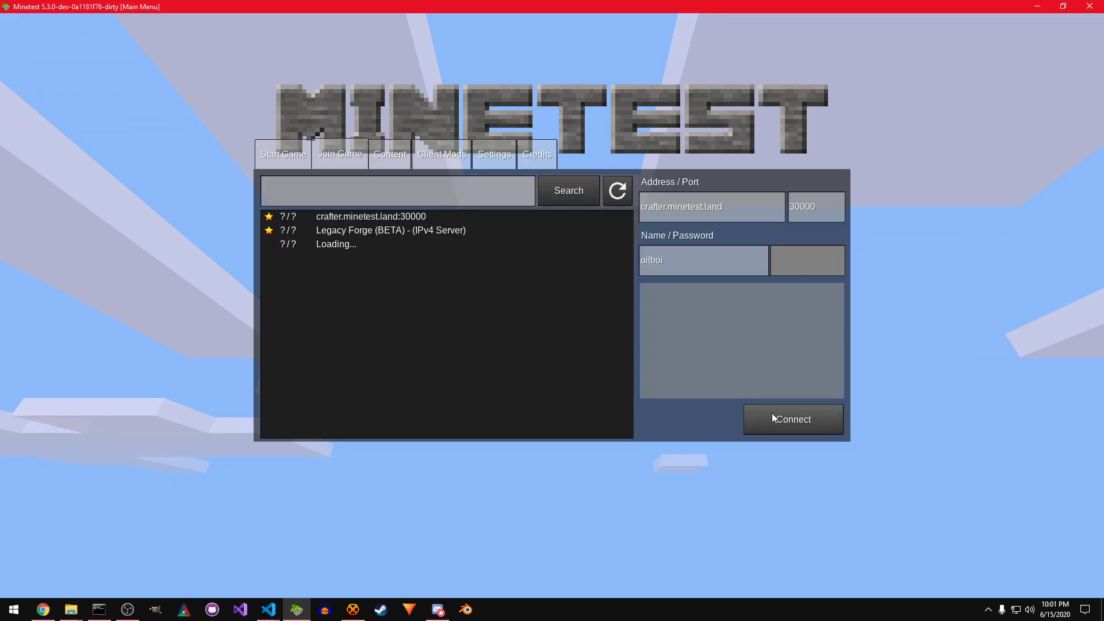
click(788, 419)
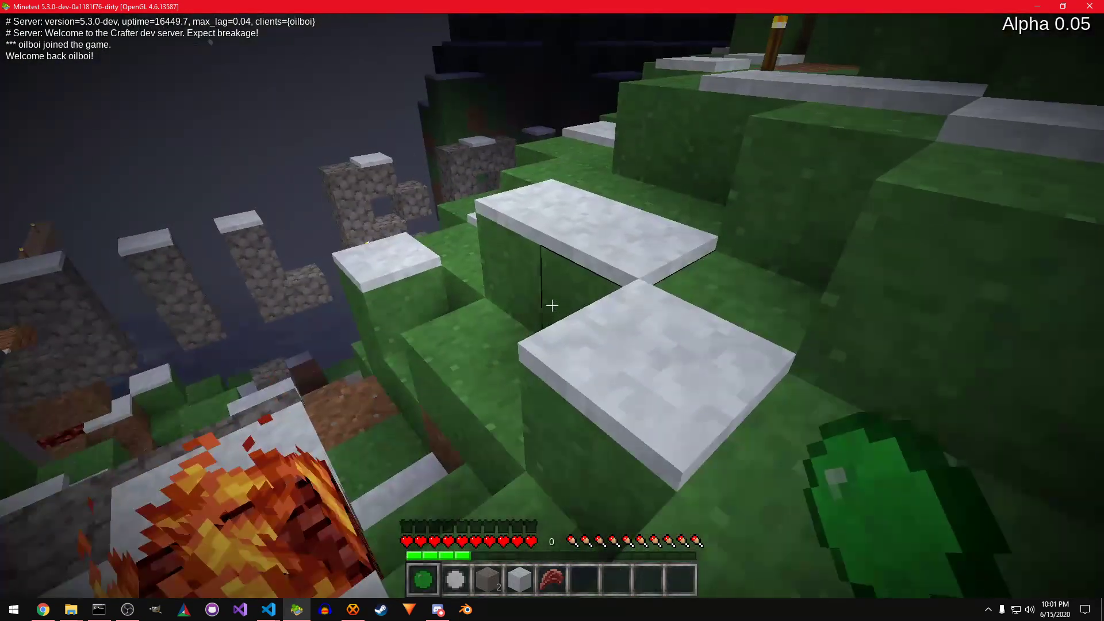
scroll(551, 305, down, 7)
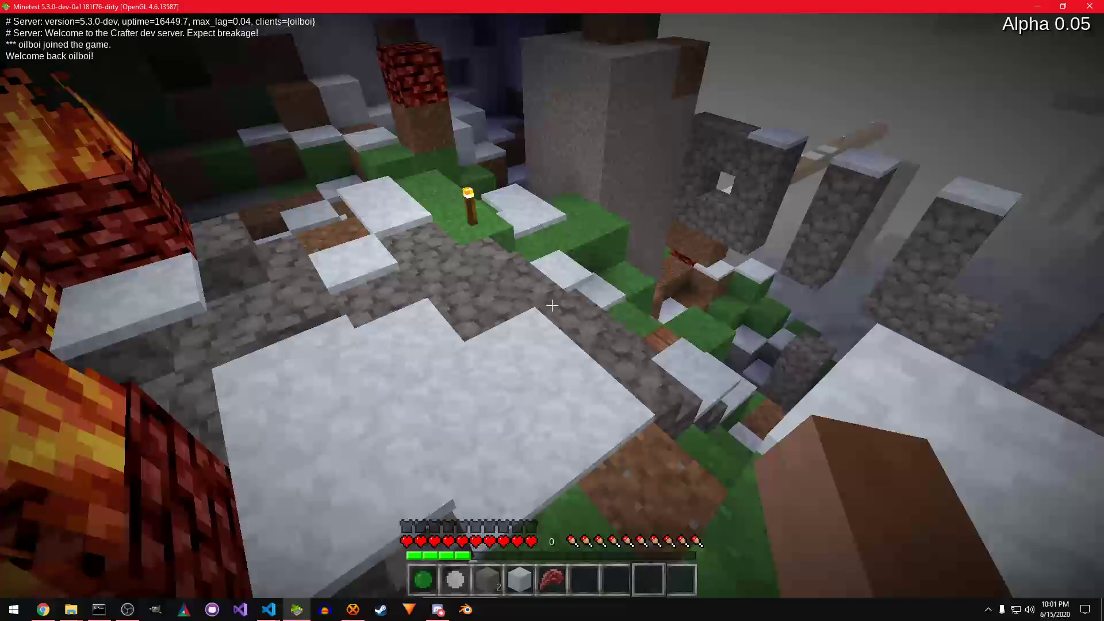
Step: Cycle the camera through its views to inspect the player character from behind and from the front, ending in first person
key(F7)
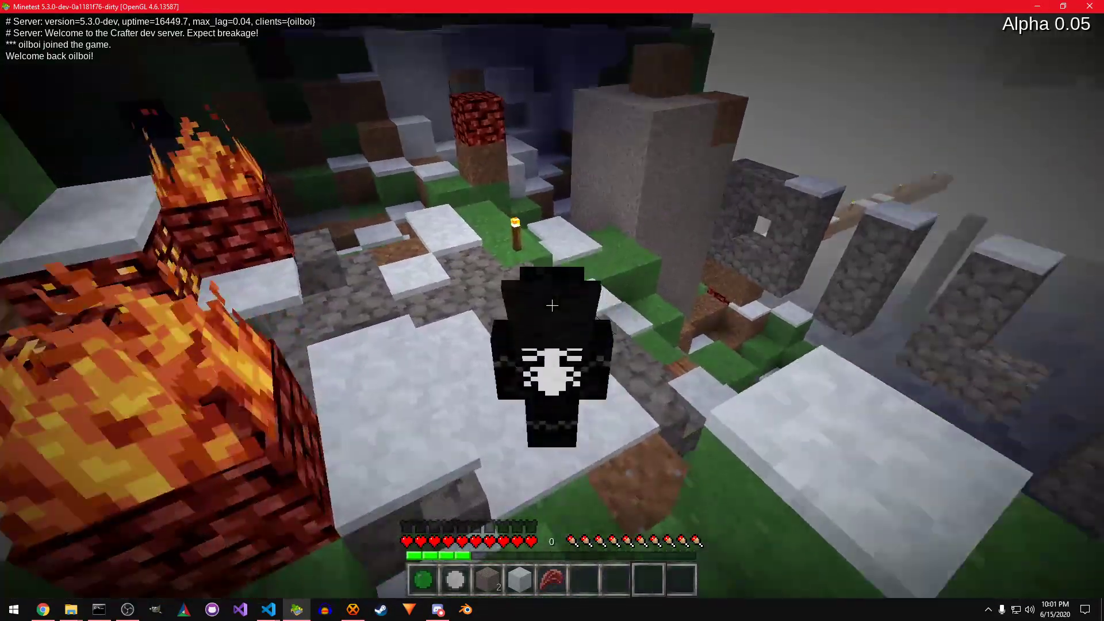
key(F7)
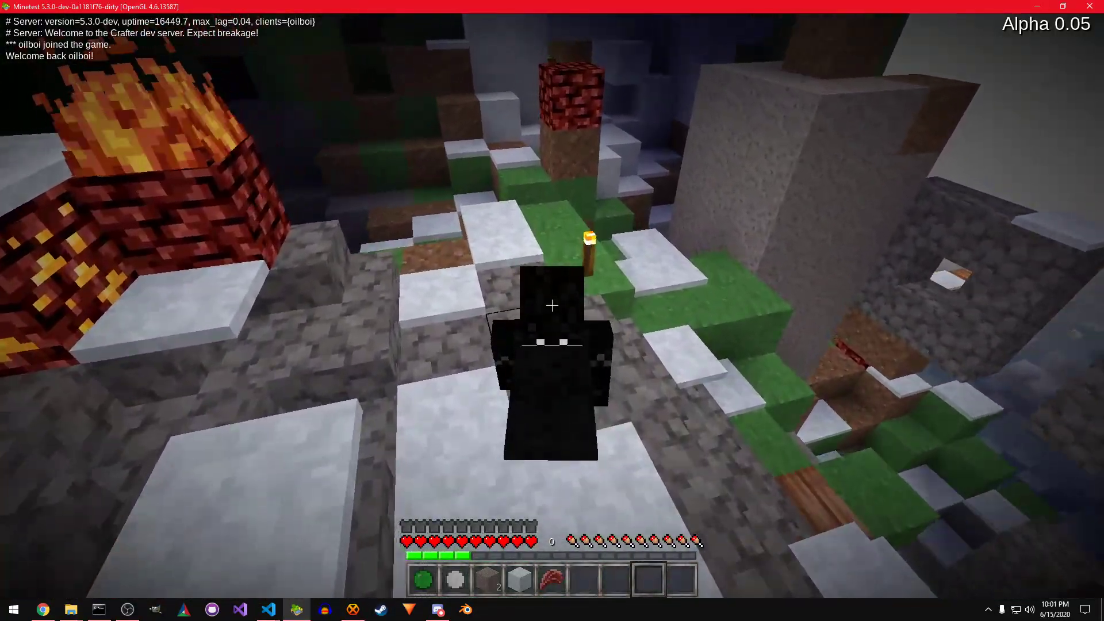
key(F7)
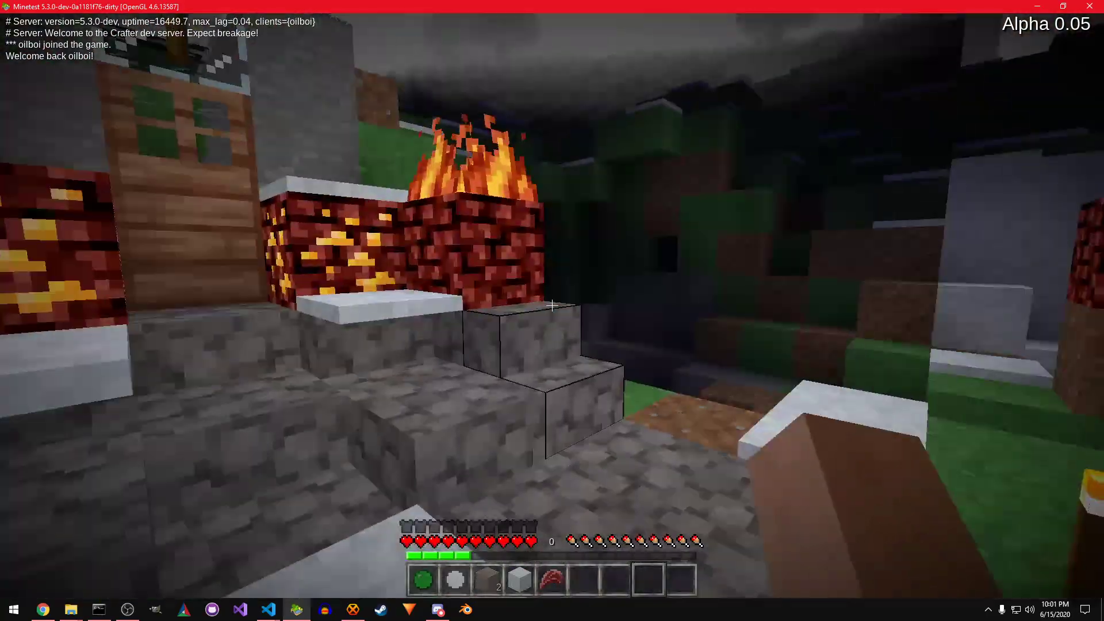
key(F7)
key(F7)
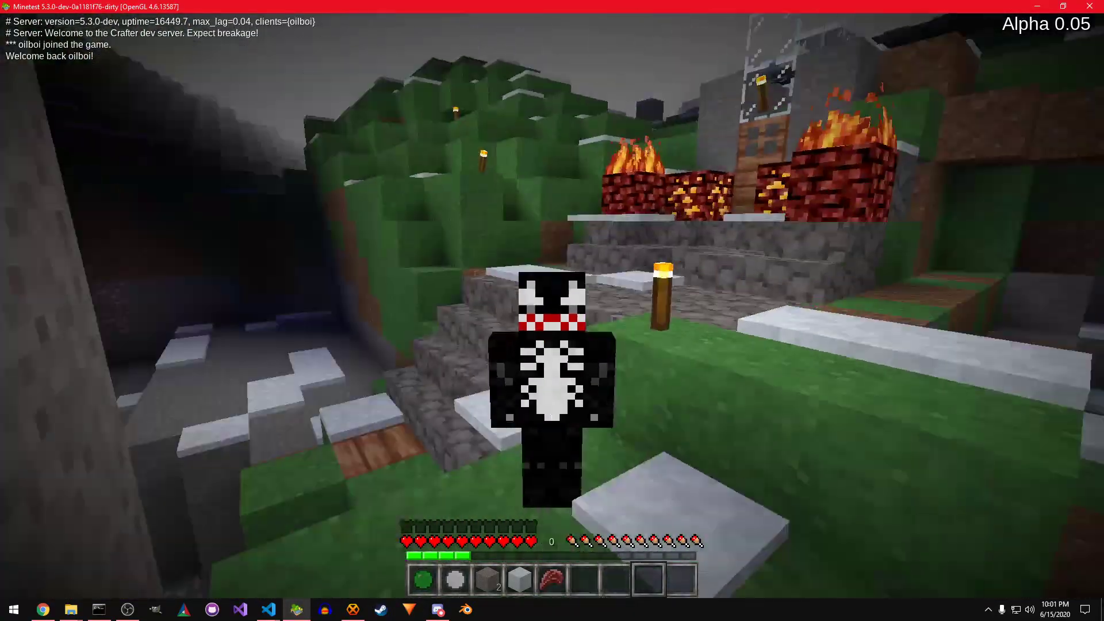
key(F7)
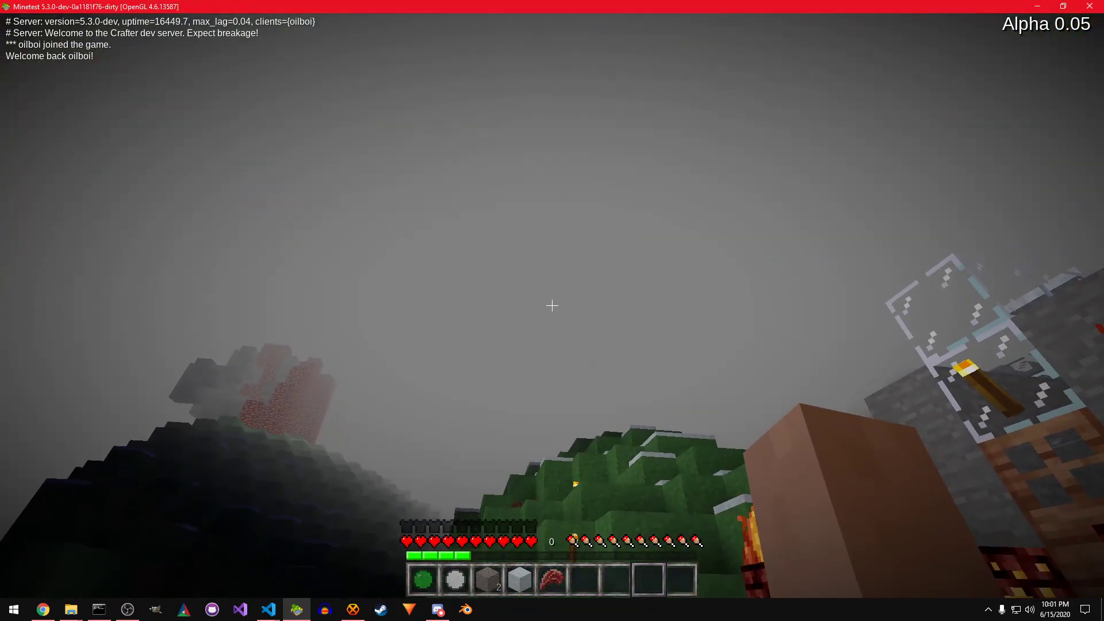
Step: Exit to the main menu, enable client mods with crafter_client ticked, and reconnect to crafter.minetest.land
key(Escape)
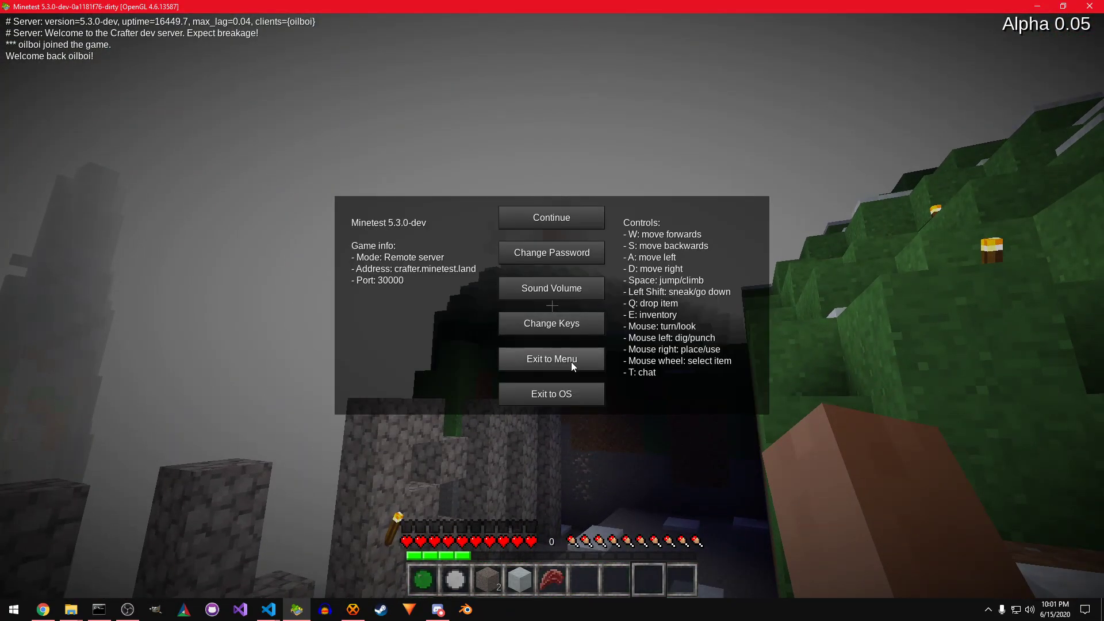
click(570, 361)
click(438, 156)
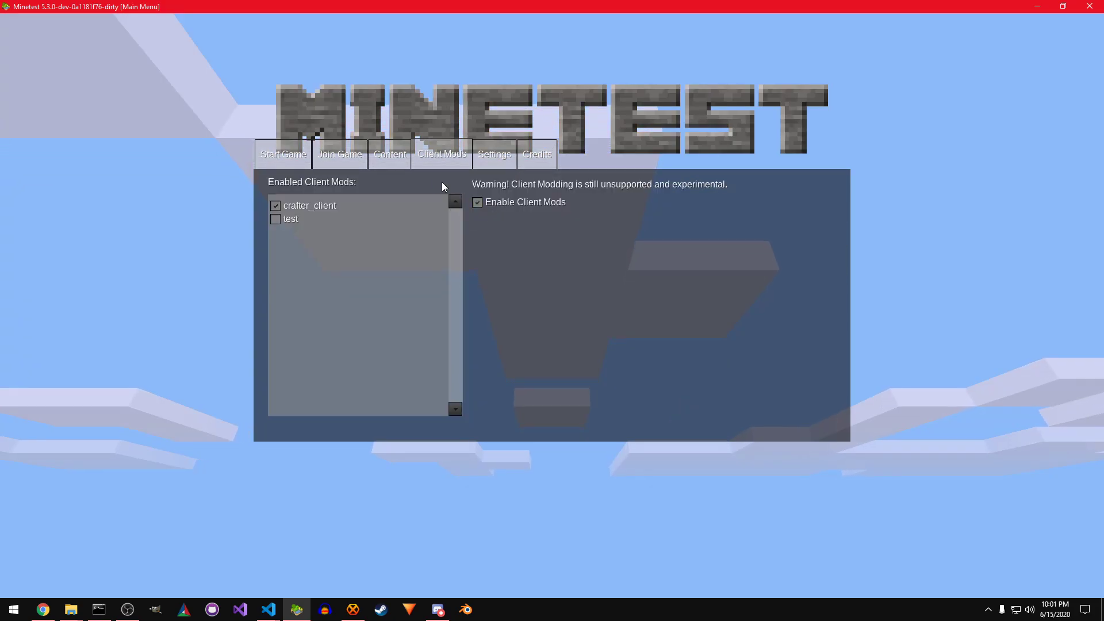
click(363, 155)
click(802, 420)
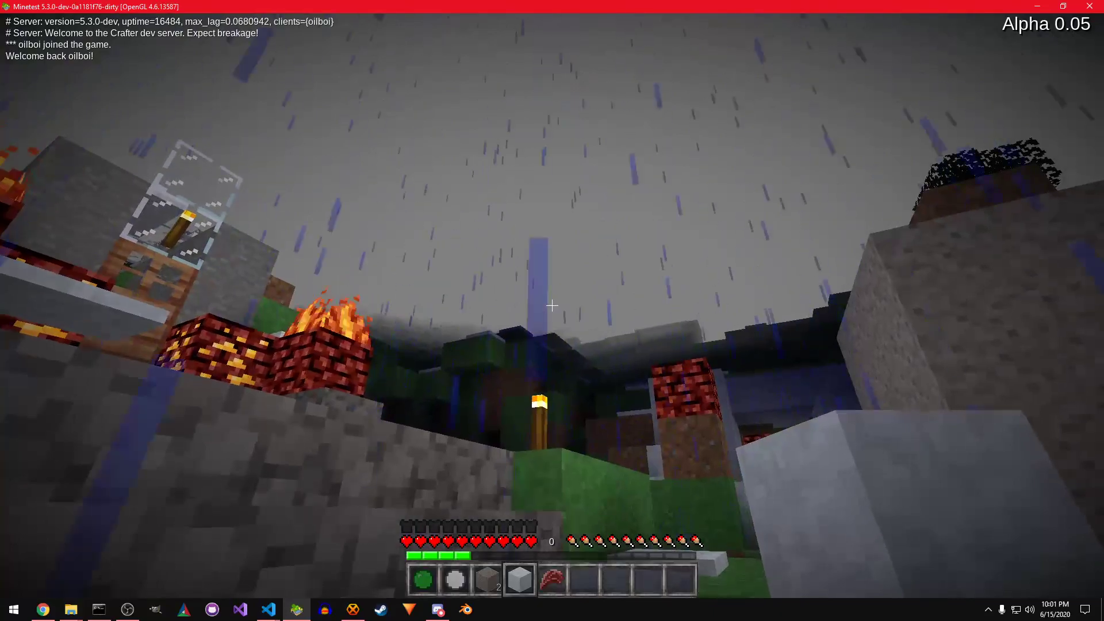
Step: Leave the server, untick crafter_client while keeping client mods enabled, and rejoin with an empty hotbar slot selected
key(Escape)
click(538, 358)
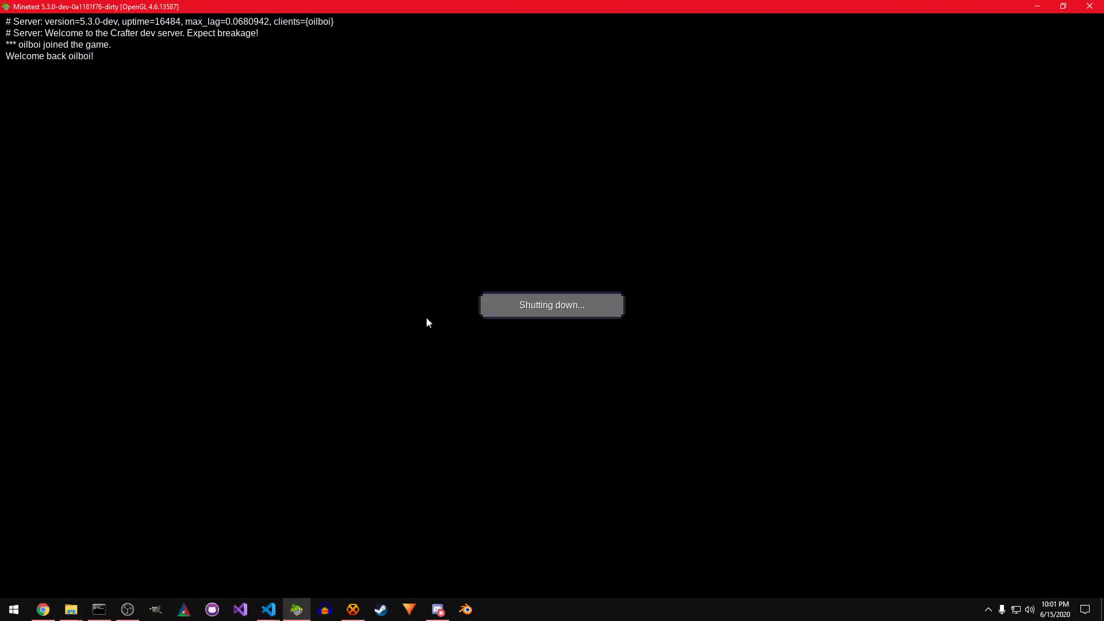
click(424, 152)
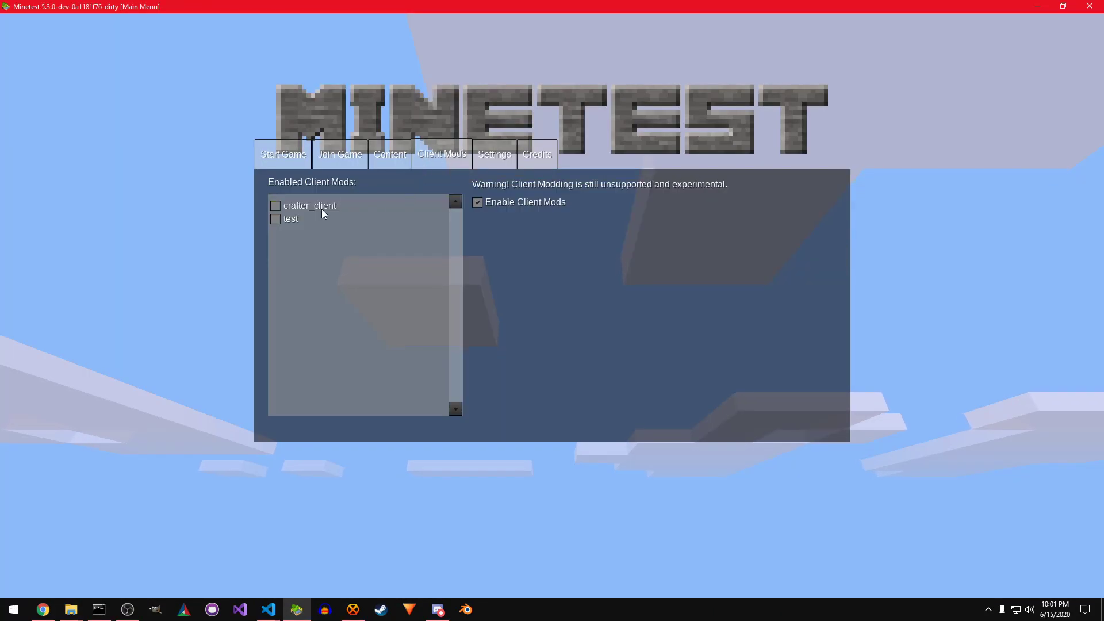
click(341, 154)
click(780, 421)
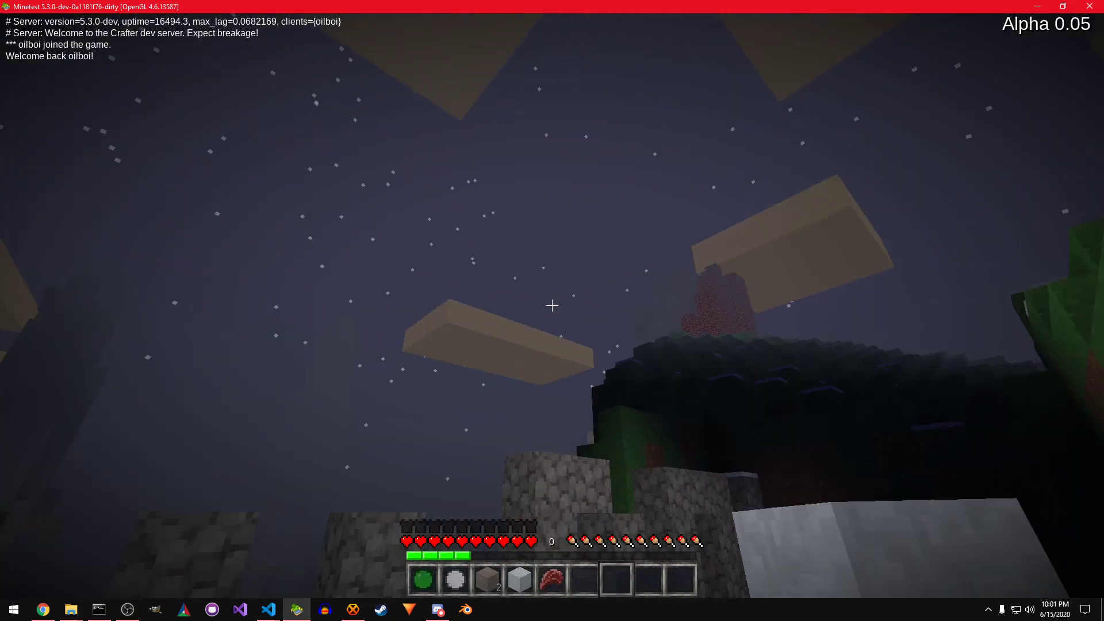
scroll(552, 305, down, 3)
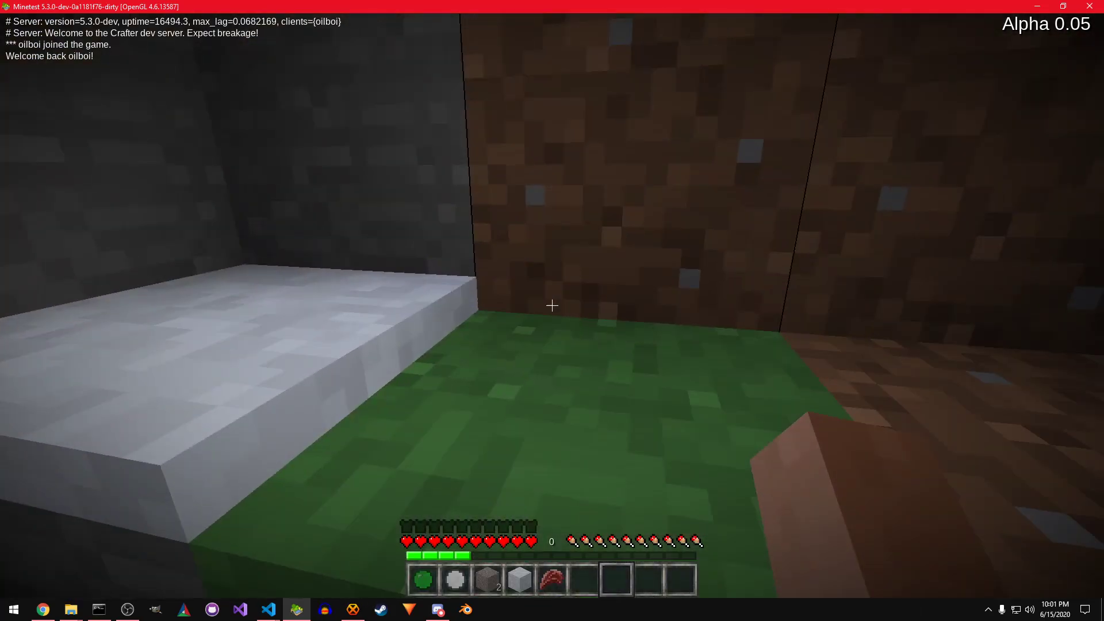
Step: Leave the server, turn off Enable Client Mods with no mod ticked, and rejoin to look around the world
key(Escape)
click(540, 357)
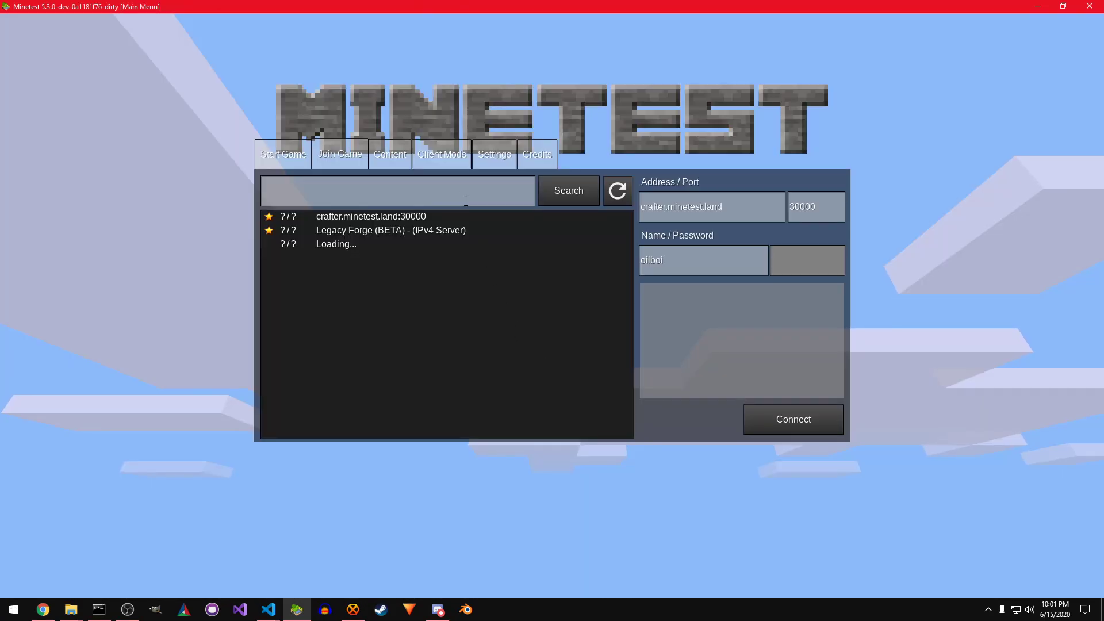
click(427, 154)
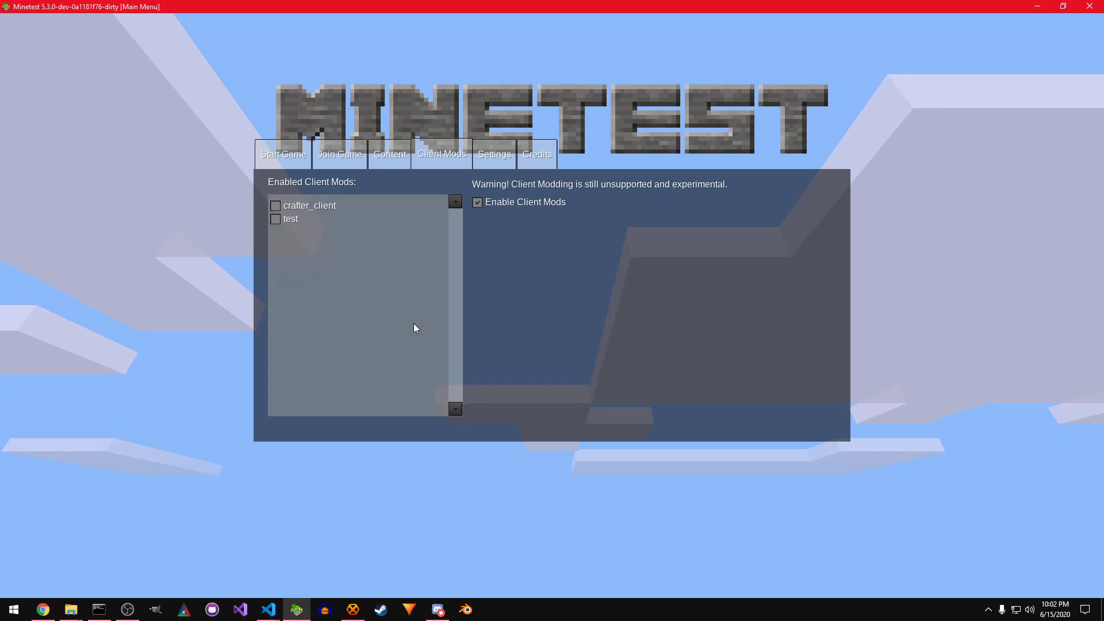
click(506, 201)
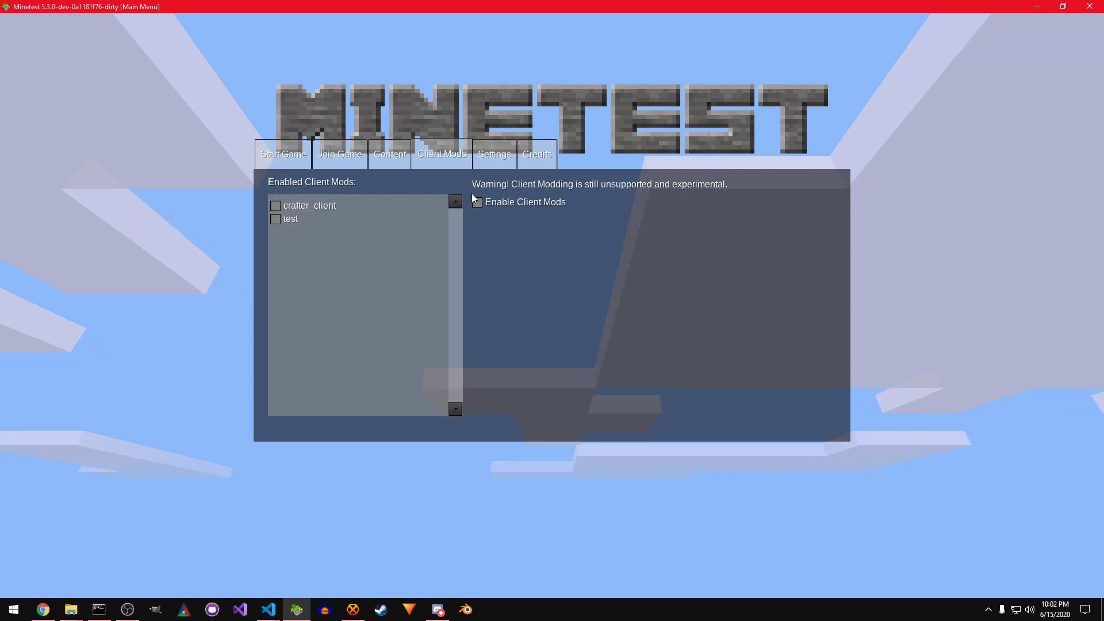
click(358, 162)
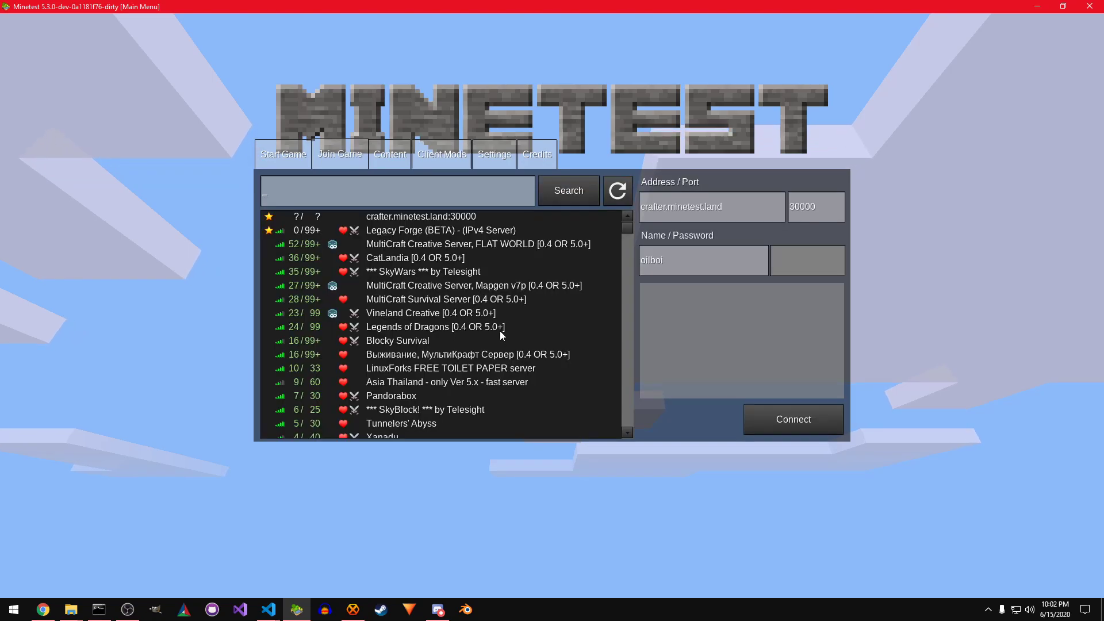
click(788, 419)
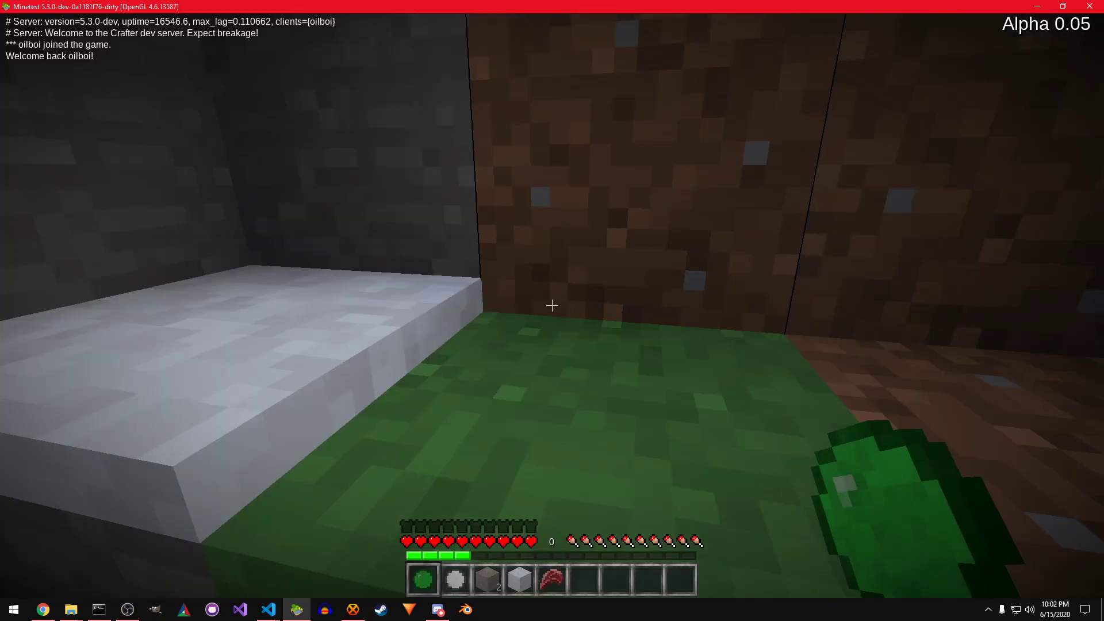
scroll(552, 306, down, 5)
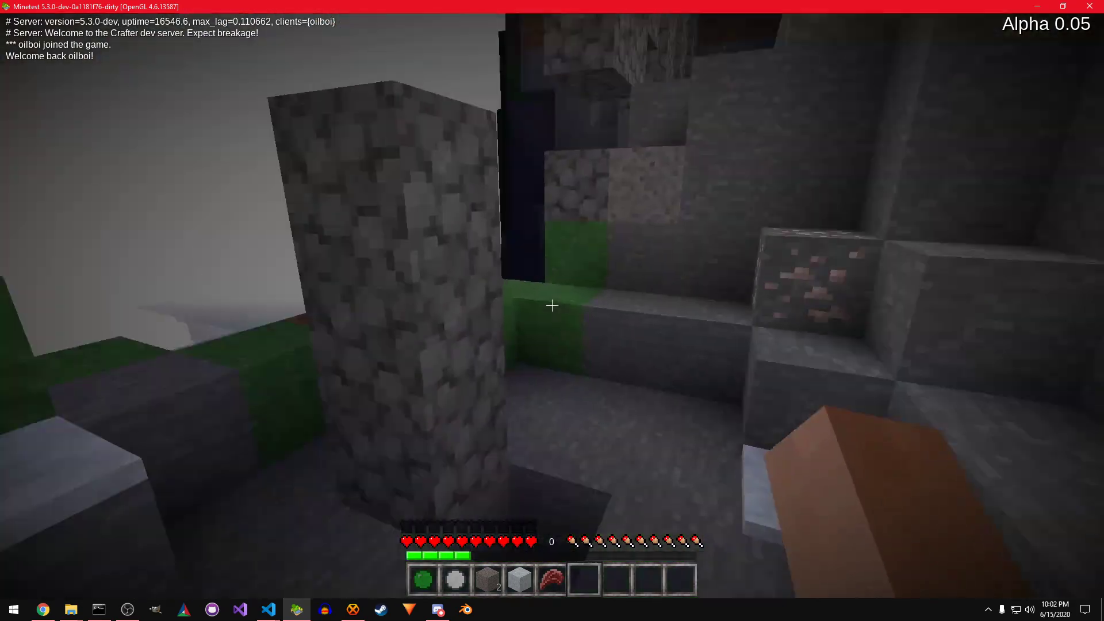
Step: Exit to the main menu, re-enable client mods with crafter_client, and reconnect to crafter.minetest.land
key(Escape)
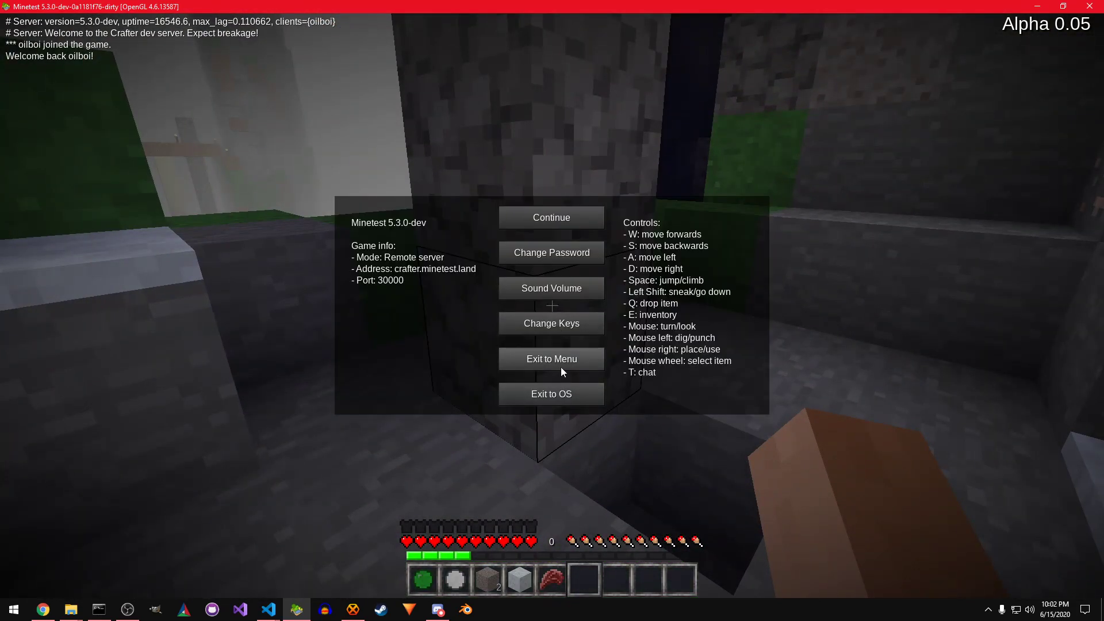
click(557, 362)
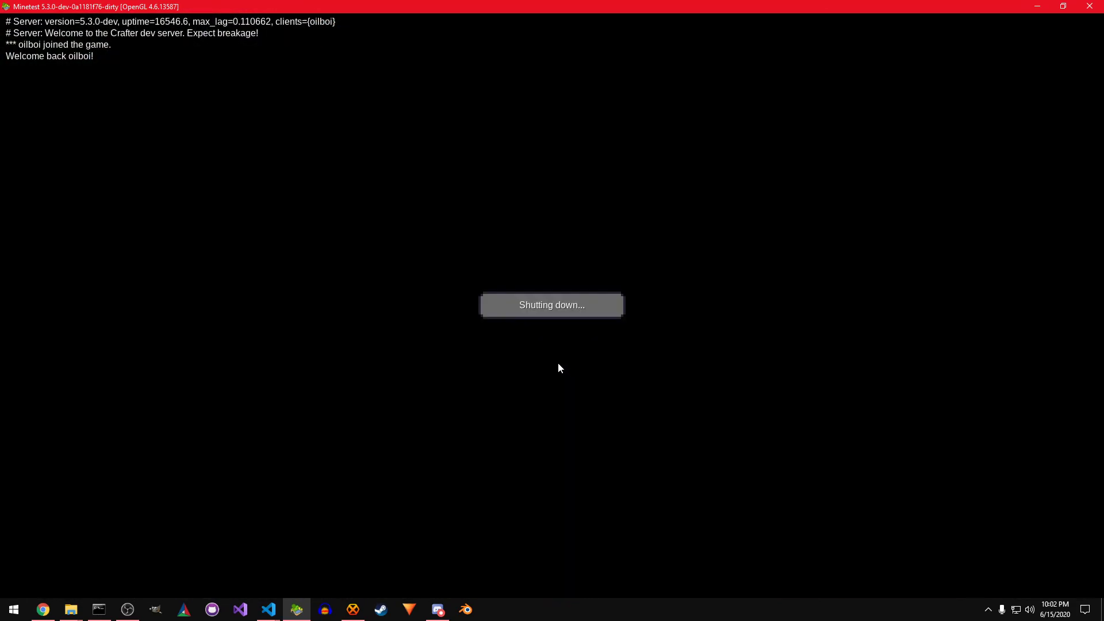
click(442, 164)
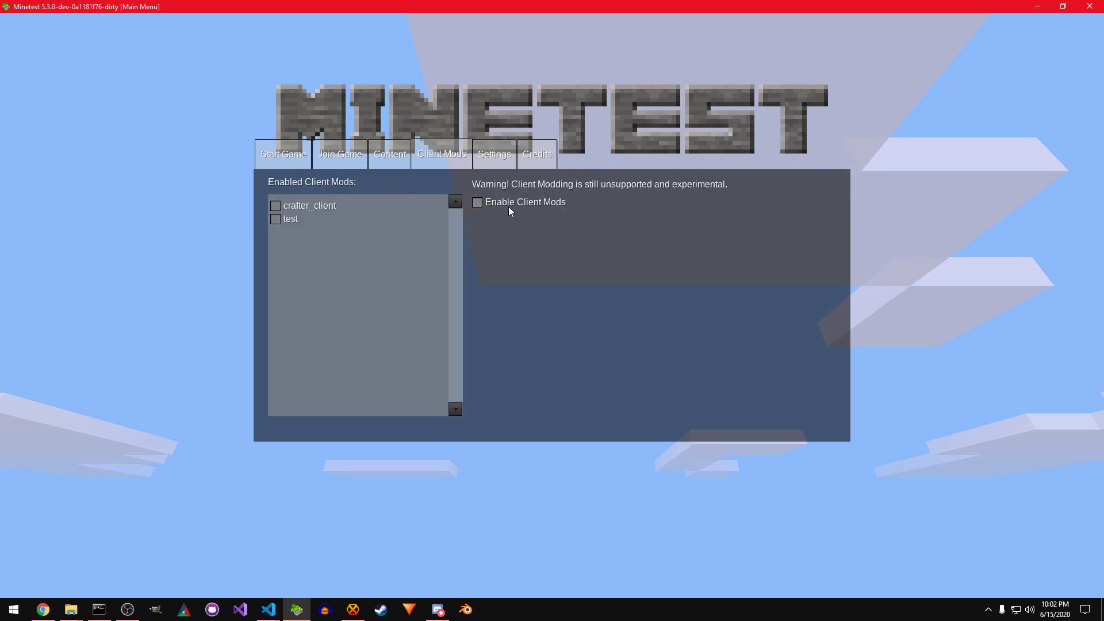
click(334, 161)
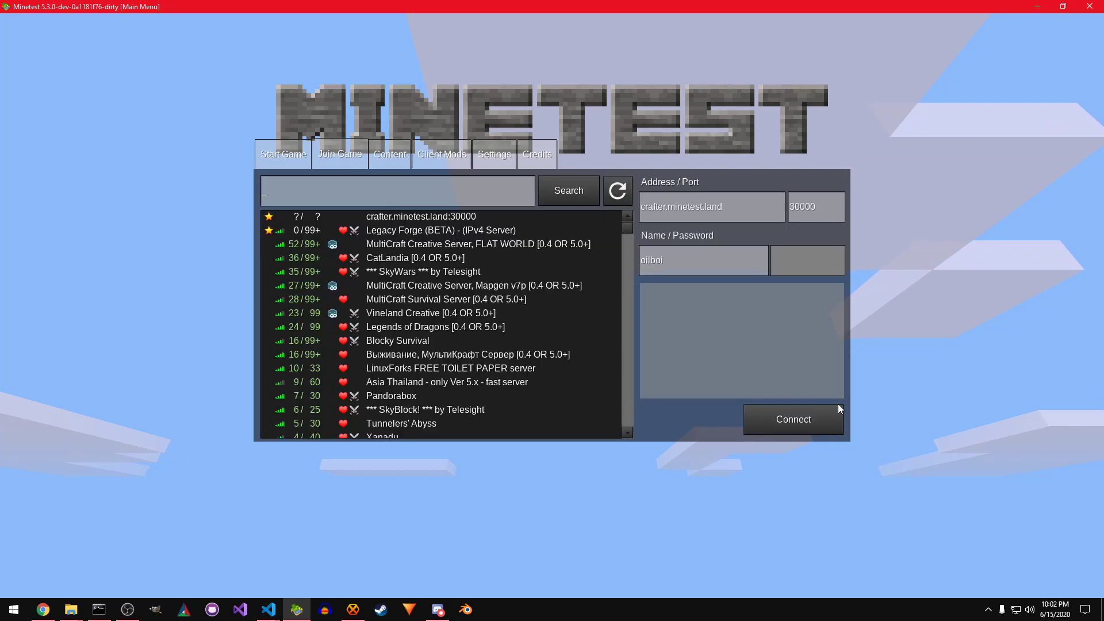
click(828, 409)
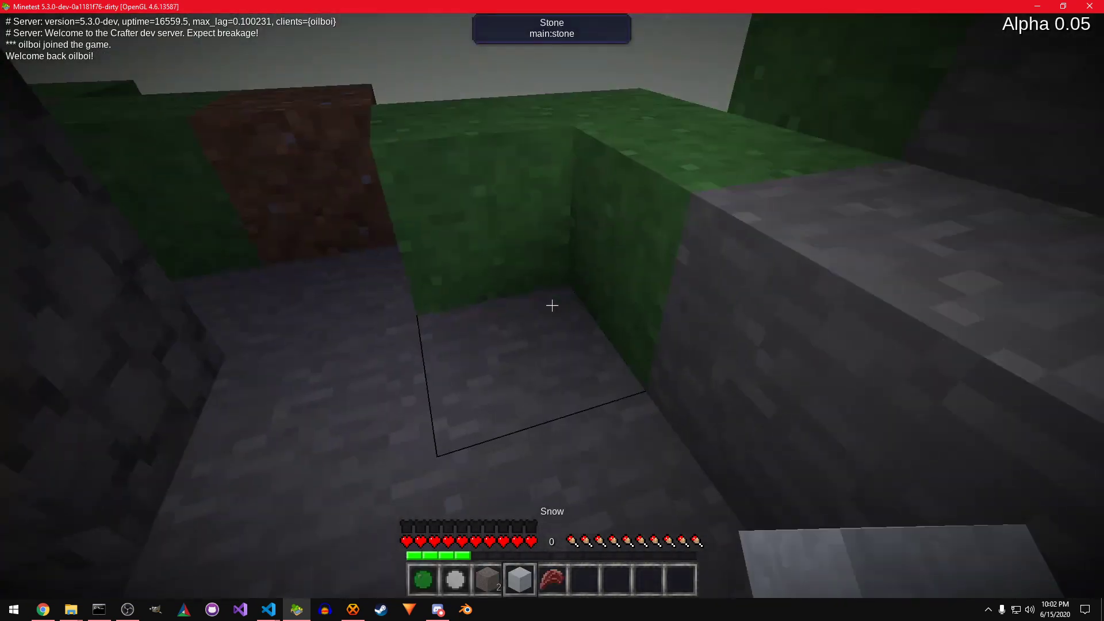
scroll(552, 305, down, 3)
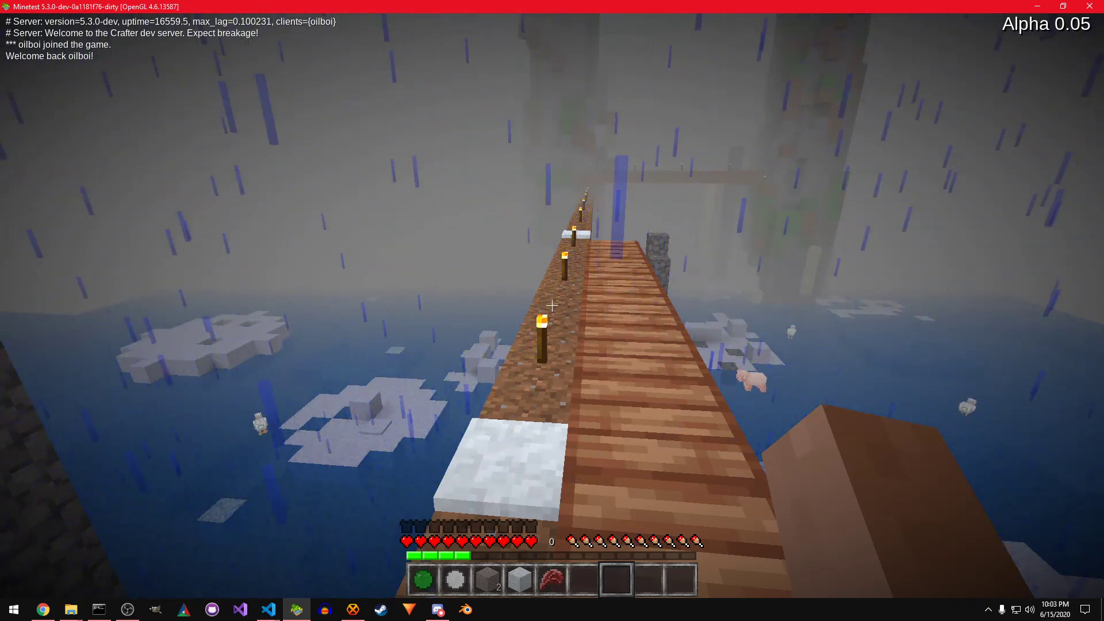
Step: Walk along the torch-lit bridge and drop down to the snow blocks on the water
key(w)
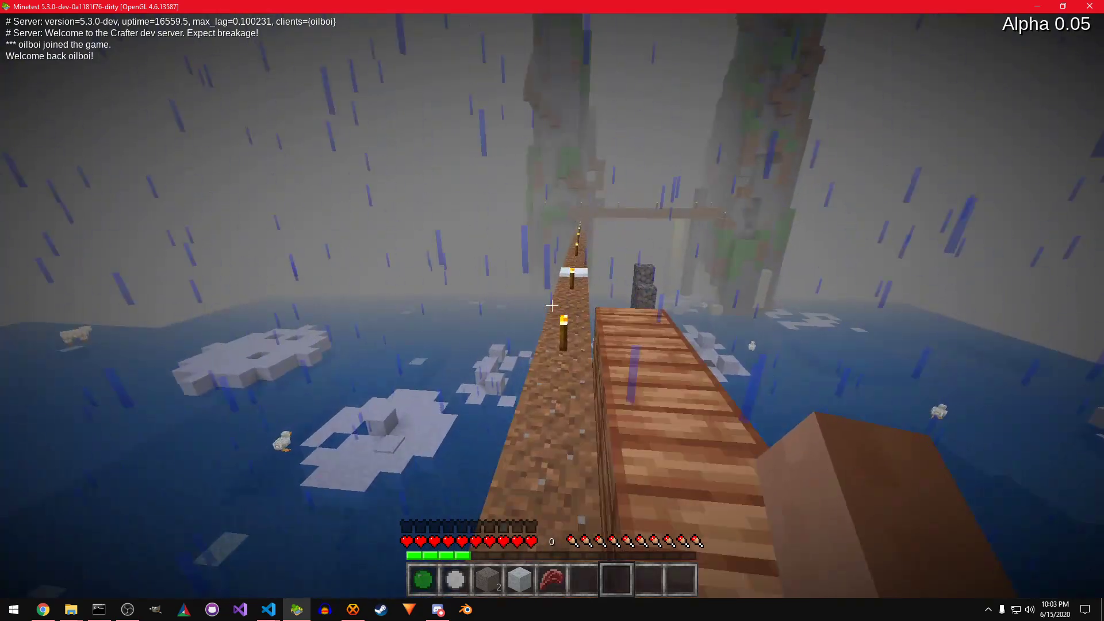
key(w)
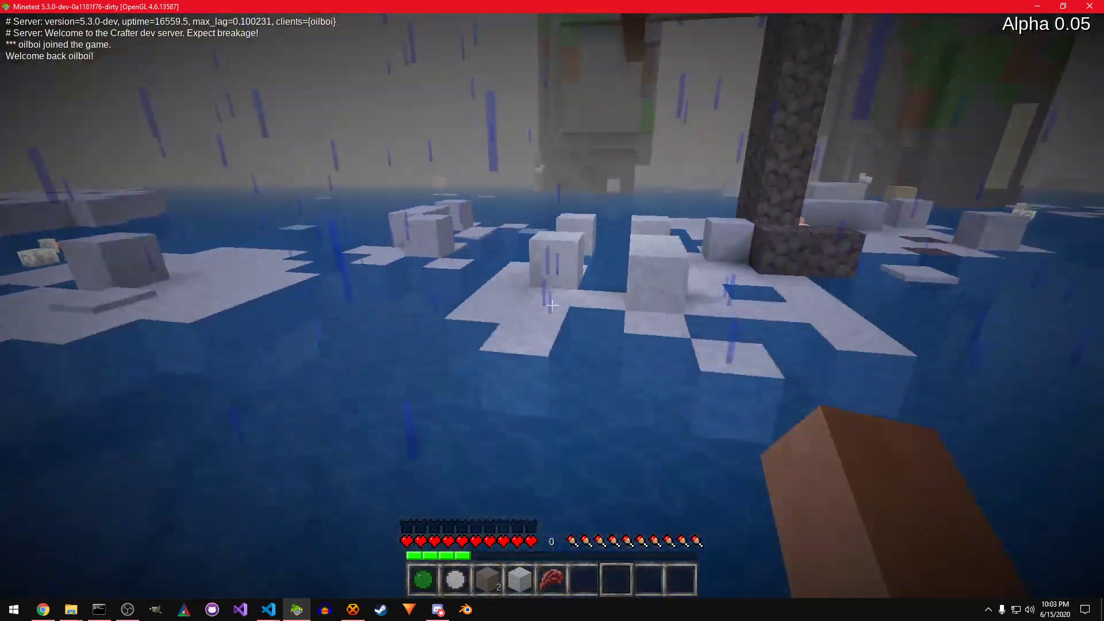
key(w)
key(space)
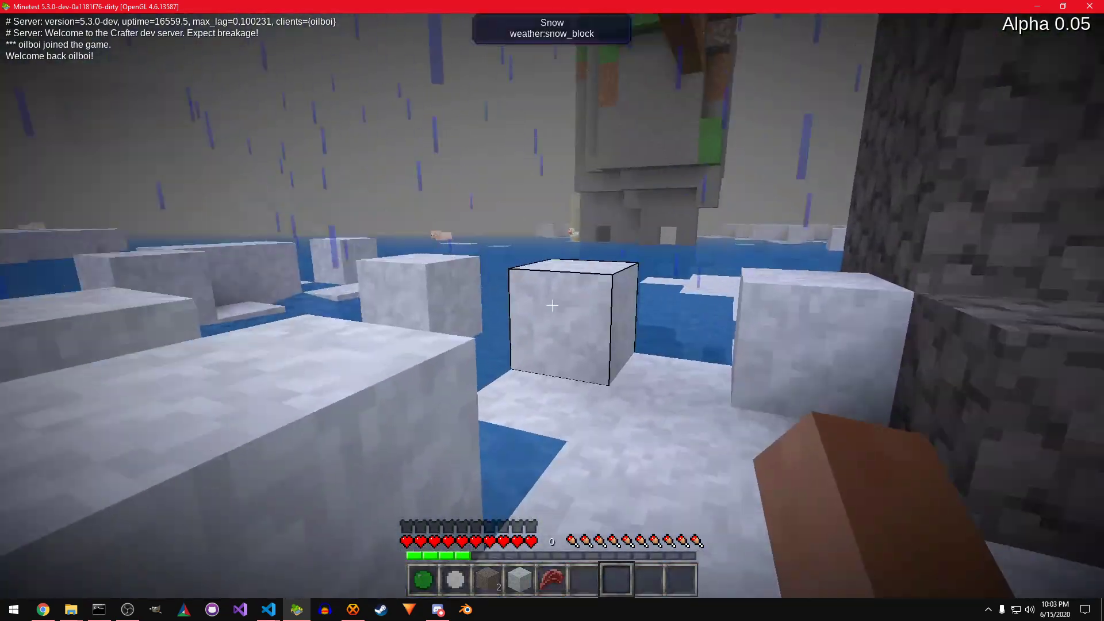
Step: Leave the server and show the list of enabled client mods in the main menu
key(Escape)
click(566, 354)
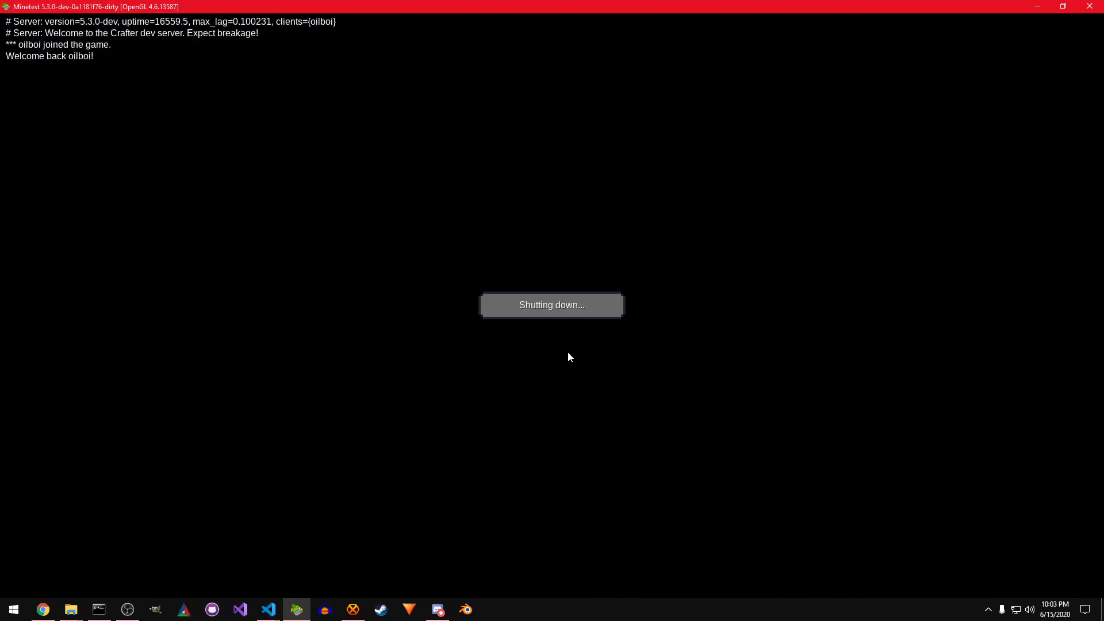
click(432, 163)
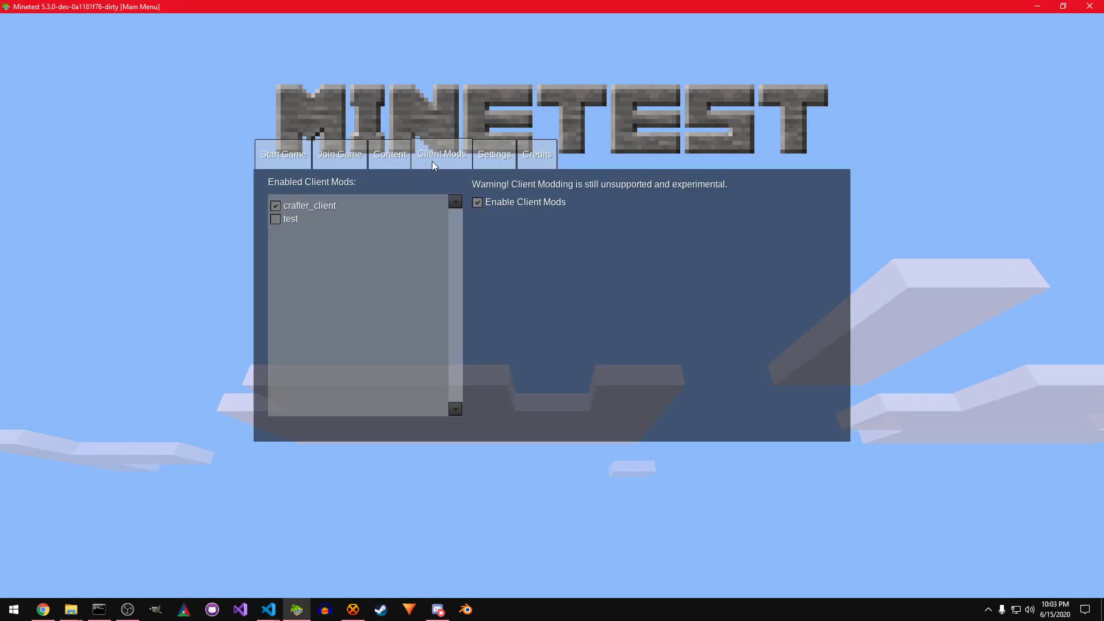
Step: Switch to File Explorer, delete the test folder from clientmods, and refresh the client mods list in Minetest
click(85, 609)
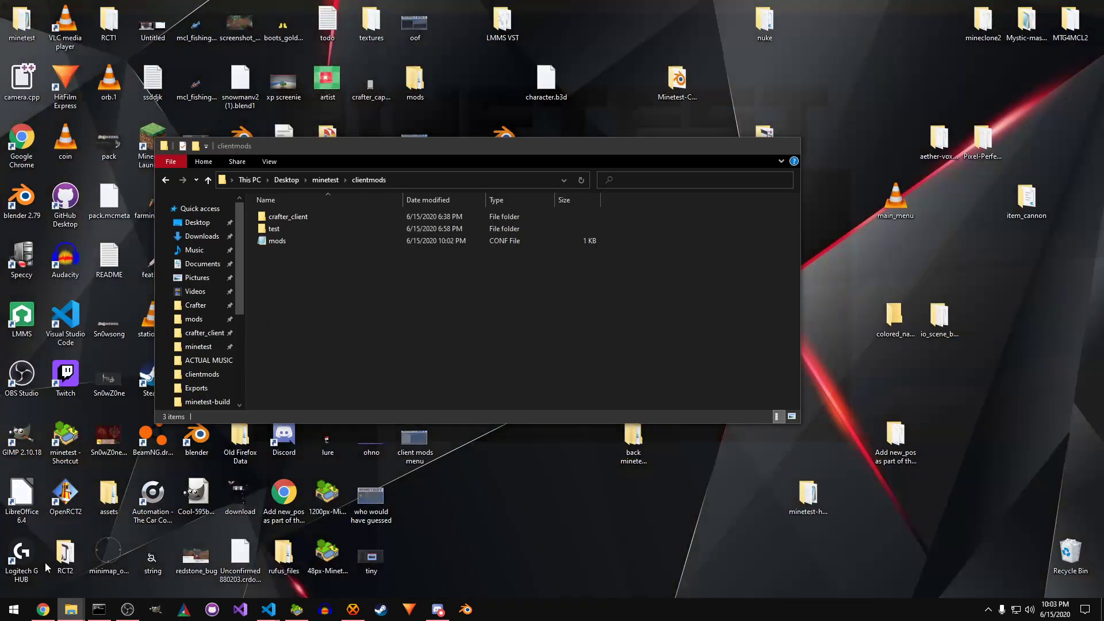
click(44, 563)
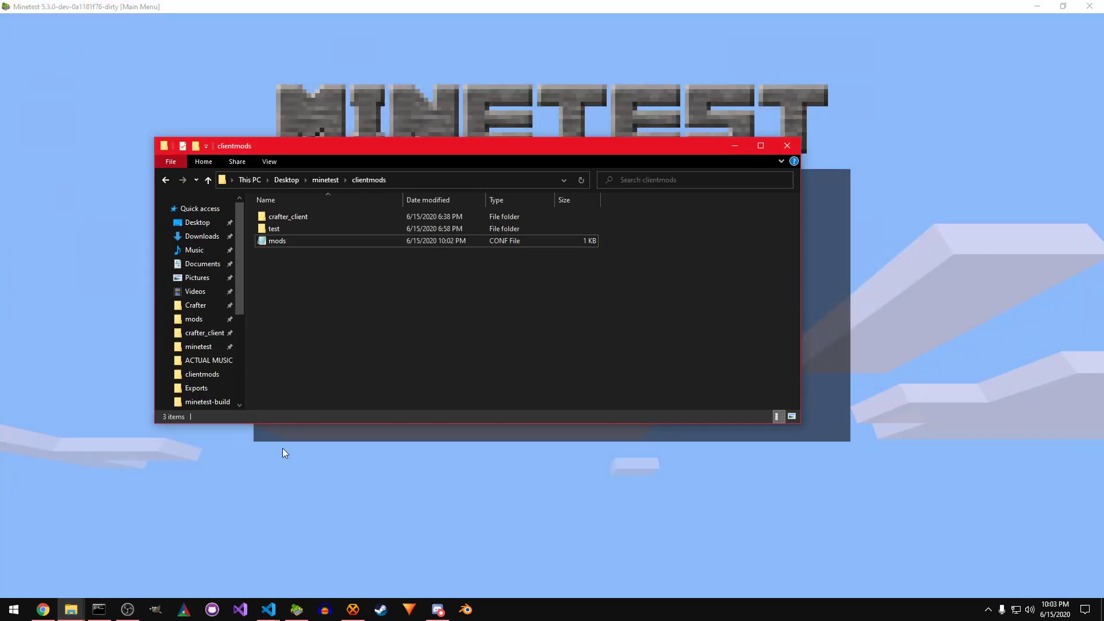
click(304, 232)
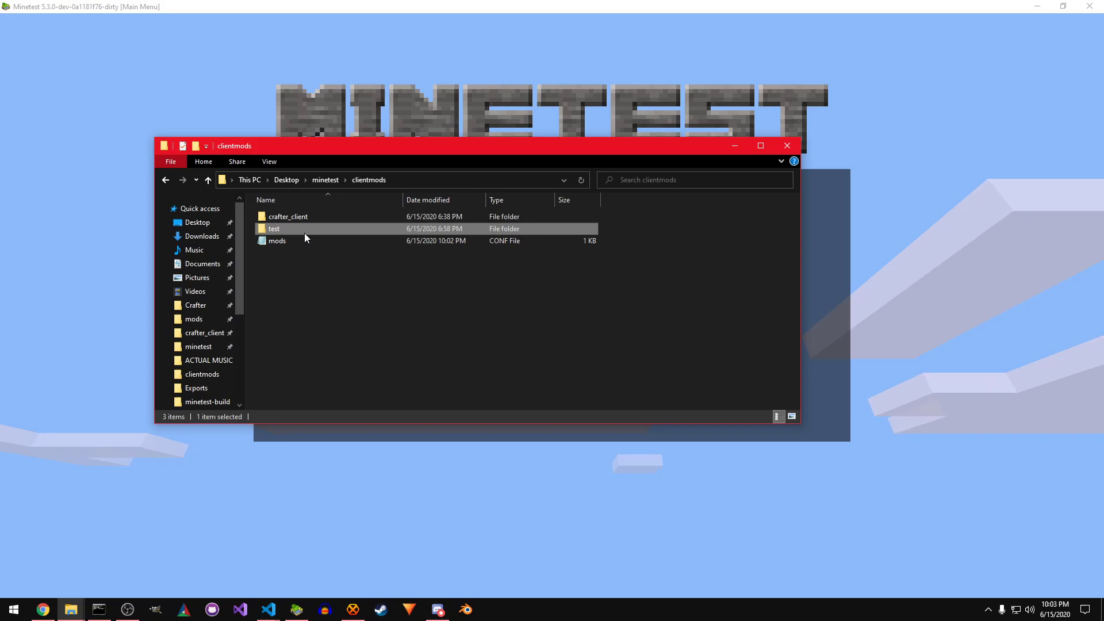
click(387, 78)
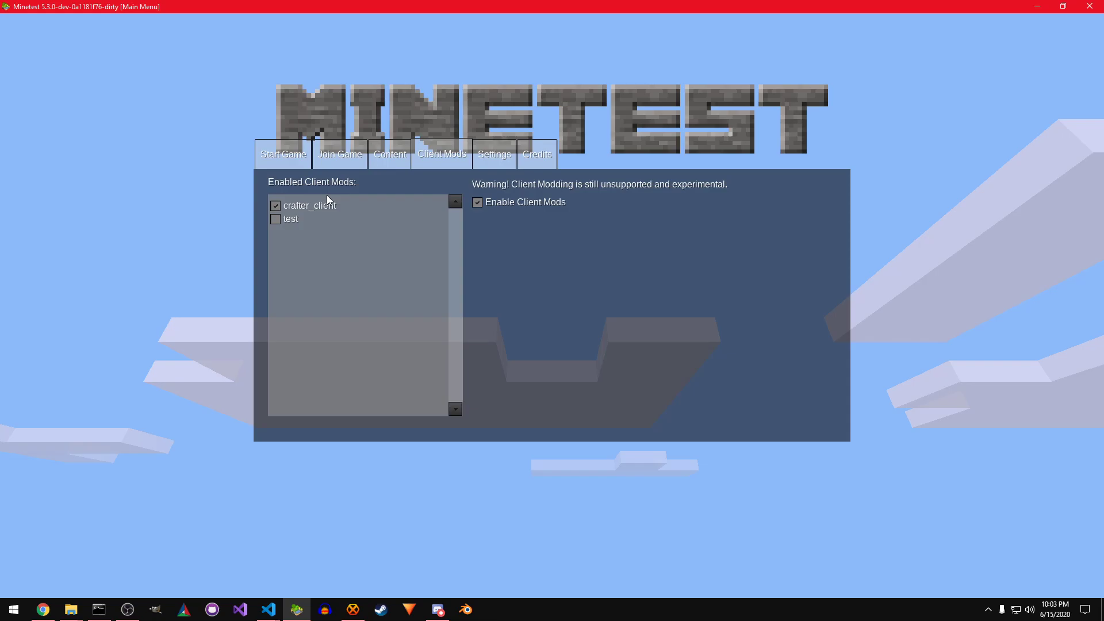
click(339, 154)
click(426, 158)
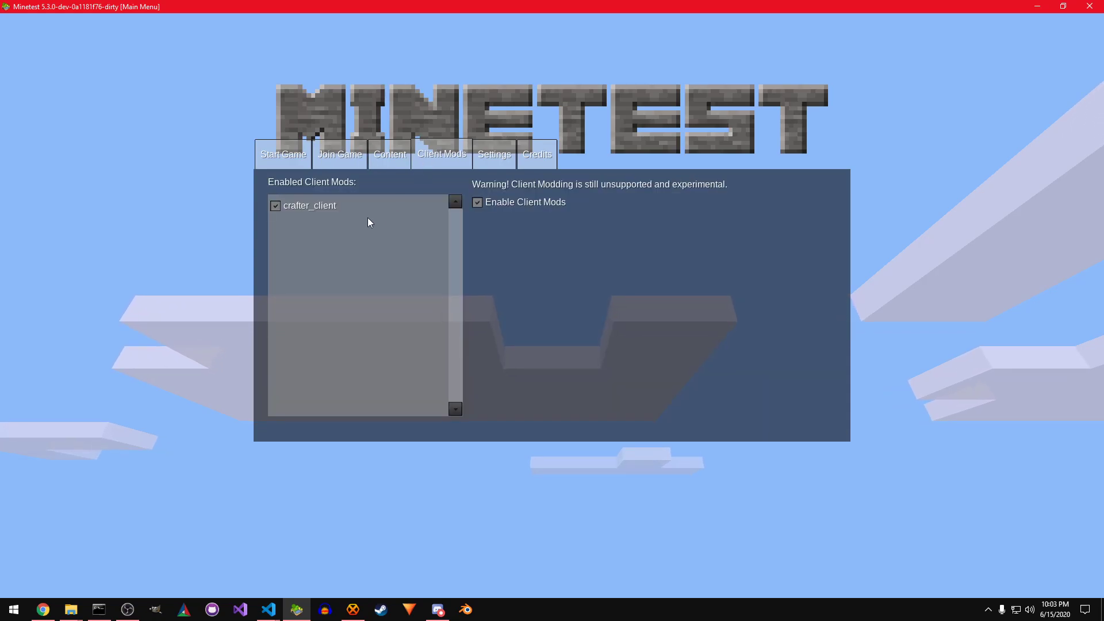
Step: Restore the test folder in clientmods and reload Minetest's client mods list
click(78, 599)
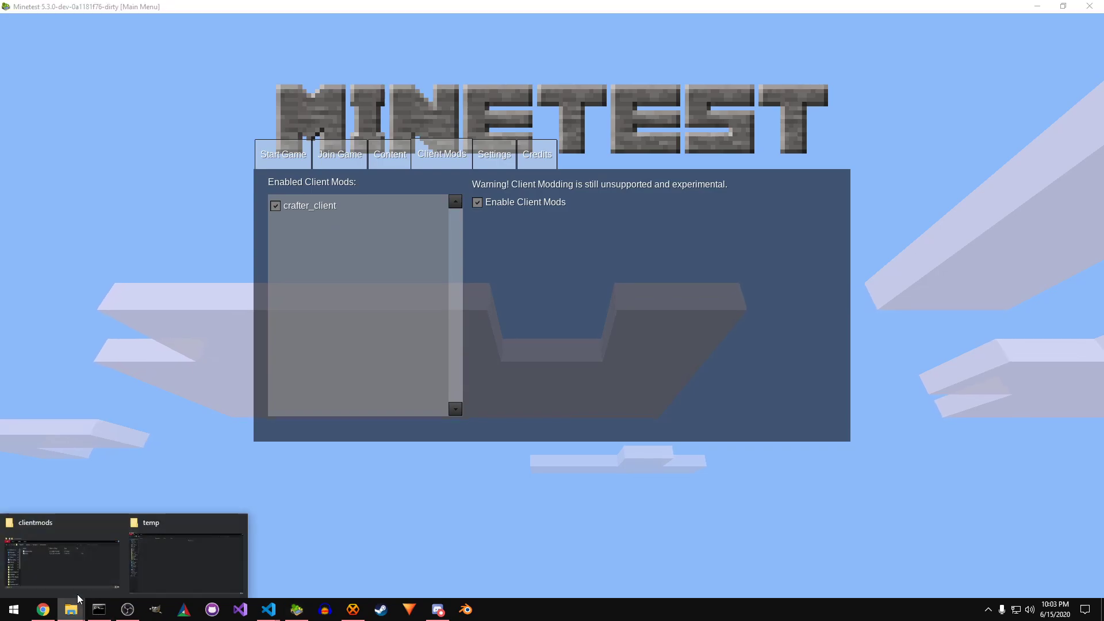
click(84, 574)
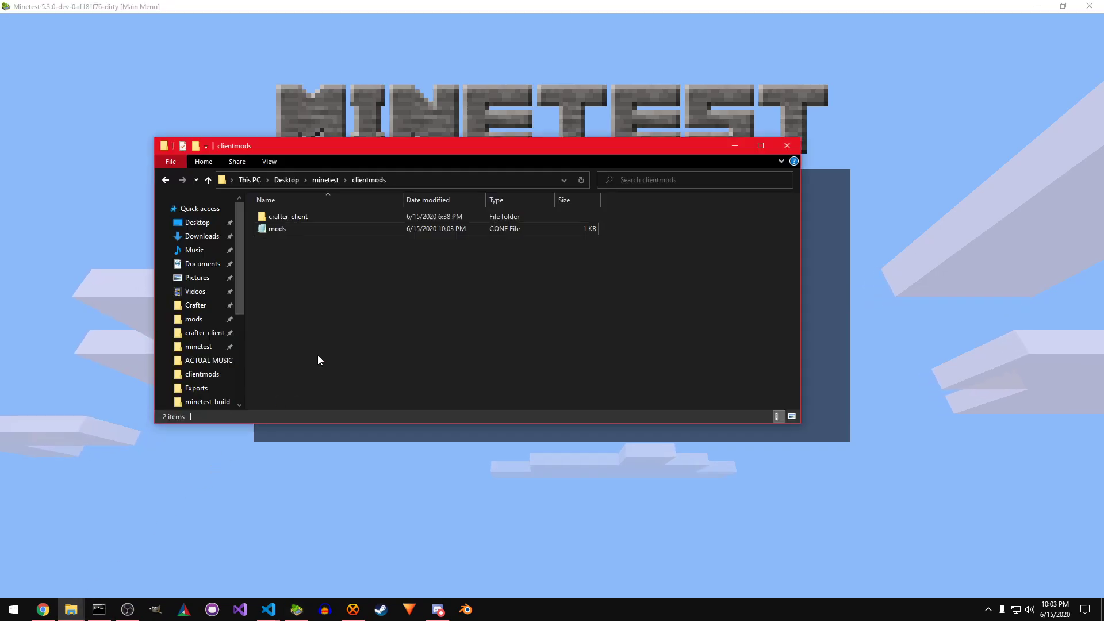
key(alt+Tab)
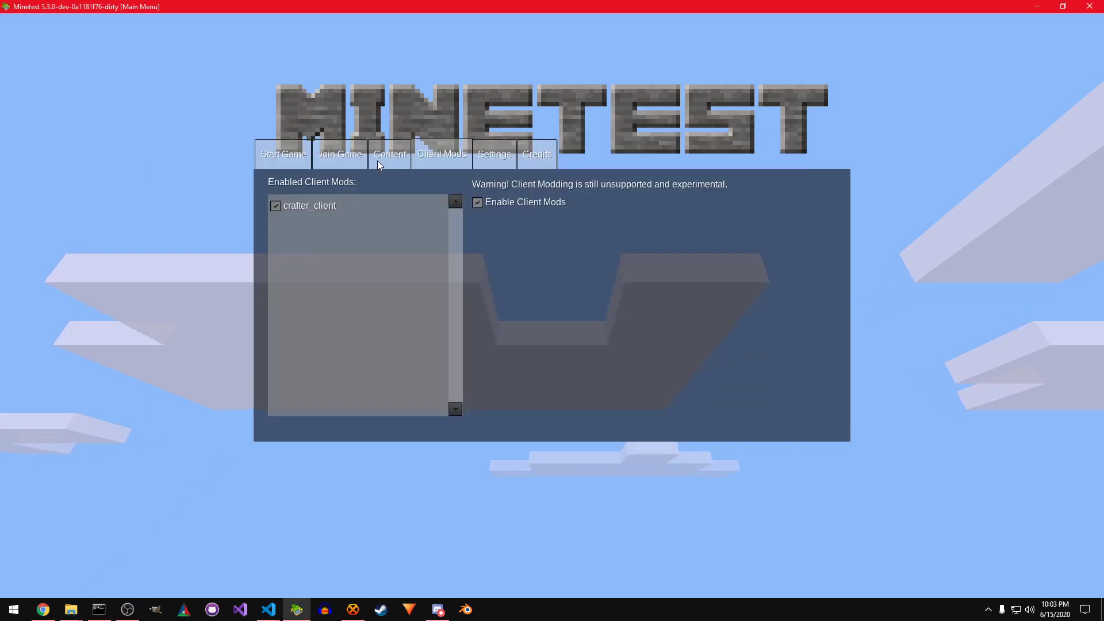
click(345, 156)
click(426, 162)
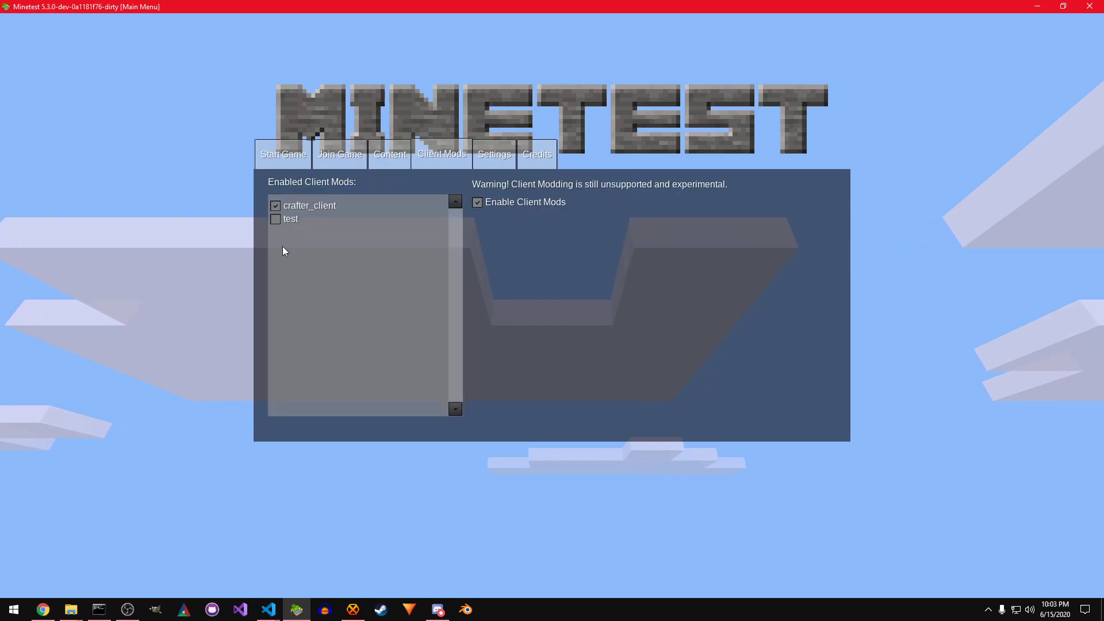
Step: Bring up mods.conf in Visual Studio Code and arrange it side by side with the Minetest window
click(161, 607)
mouse_move(281, 602)
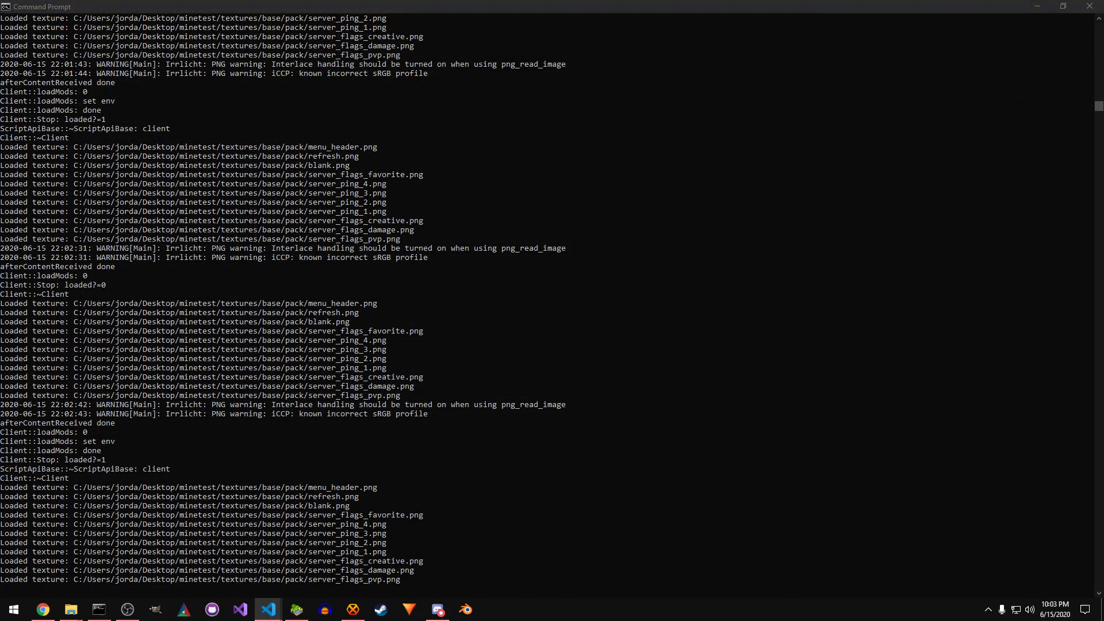
key(super+Left)
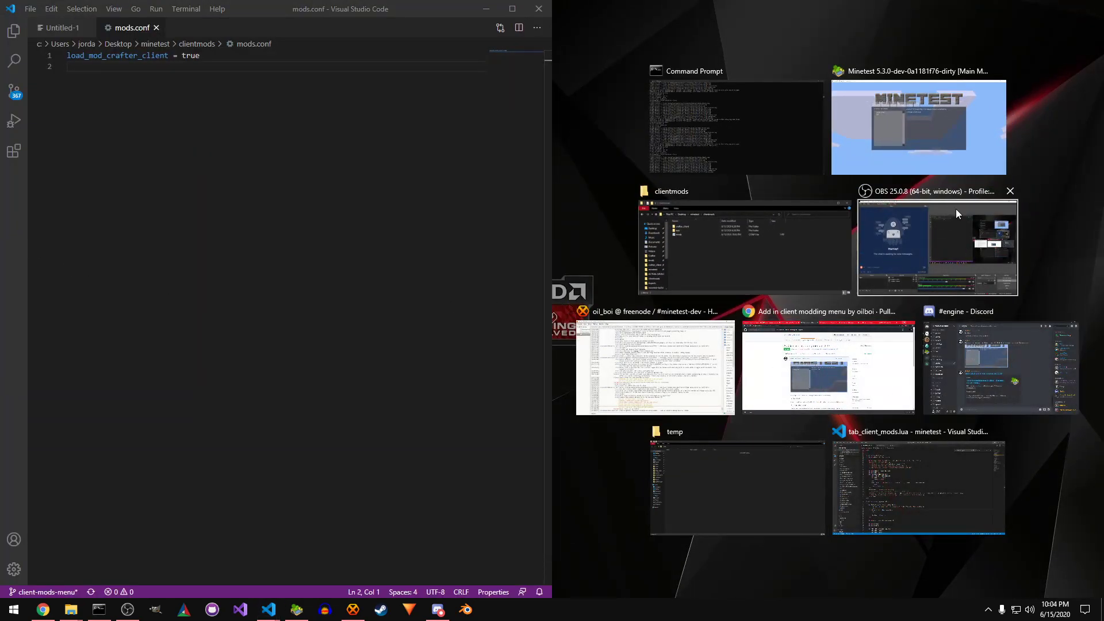
click(906, 106)
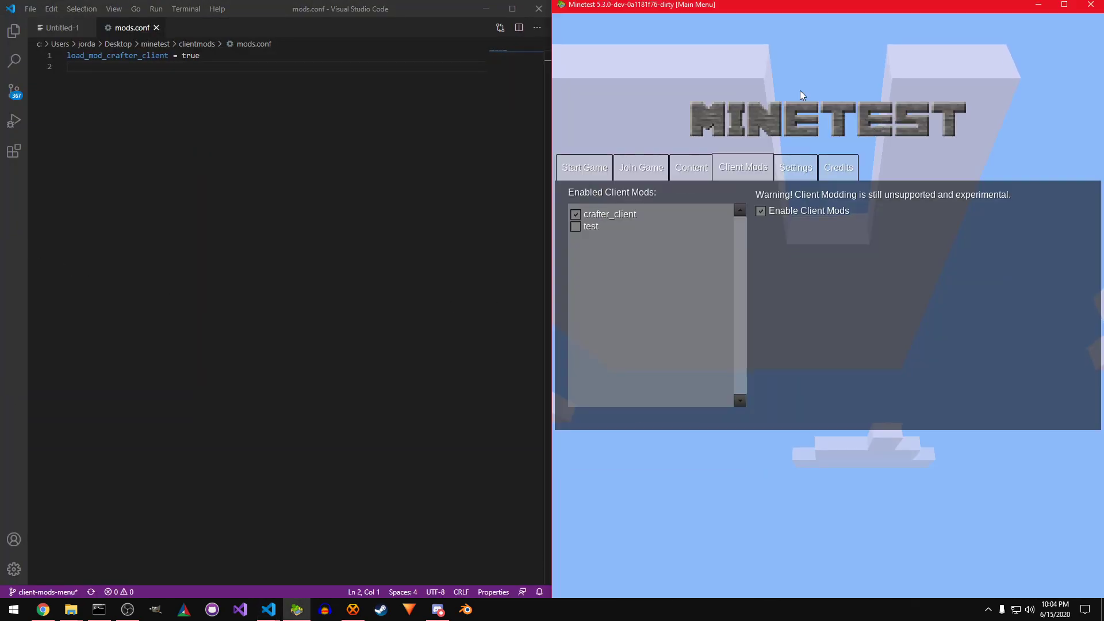
Step: Enable the test client mod and disable crafter_client, checking mods.conf after each change
click(598, 216)
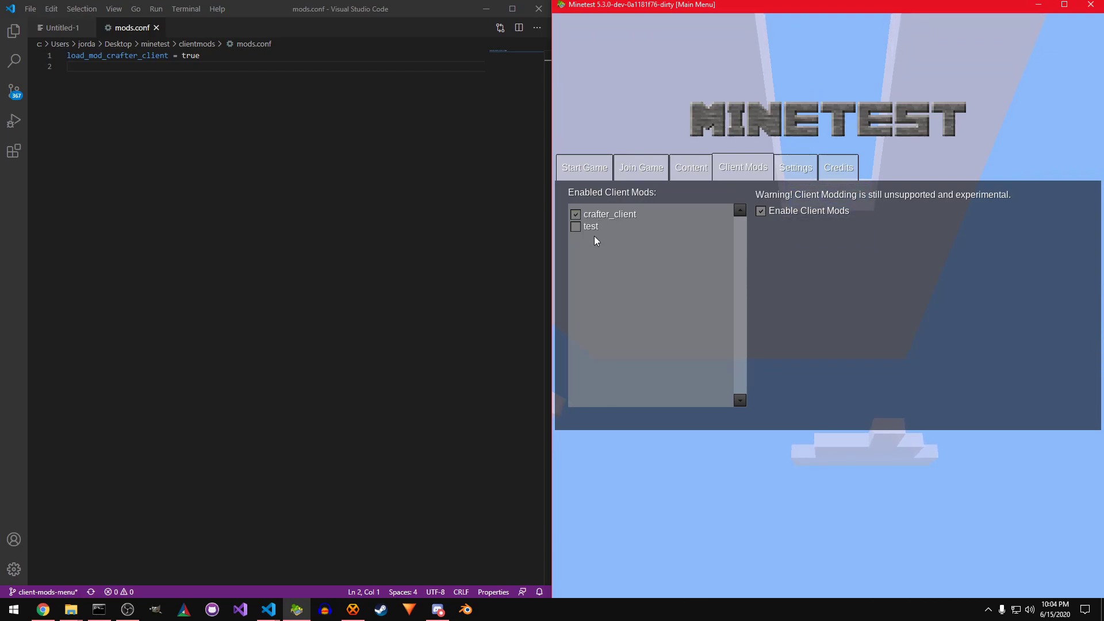
click(591, 226)
click(266, 118)
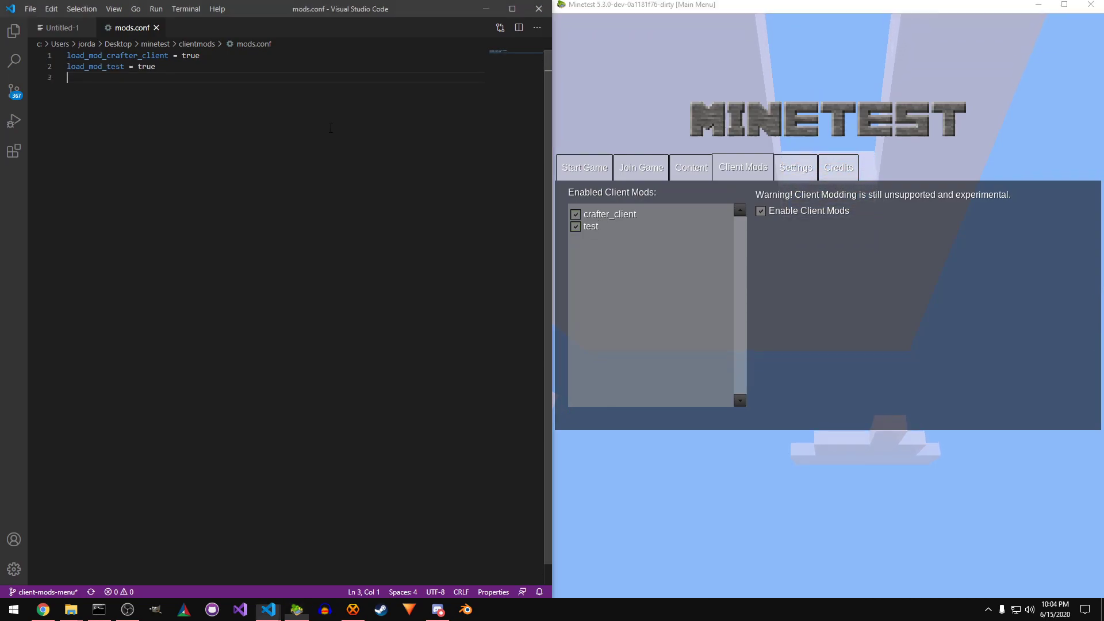
click(598, 213)
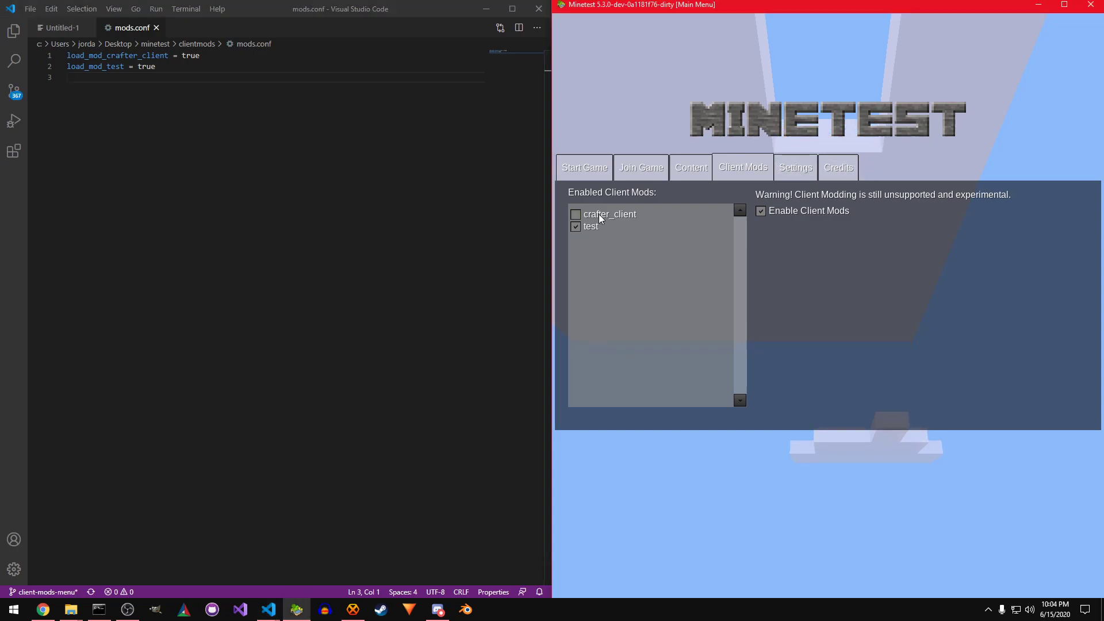
click(454, 205)
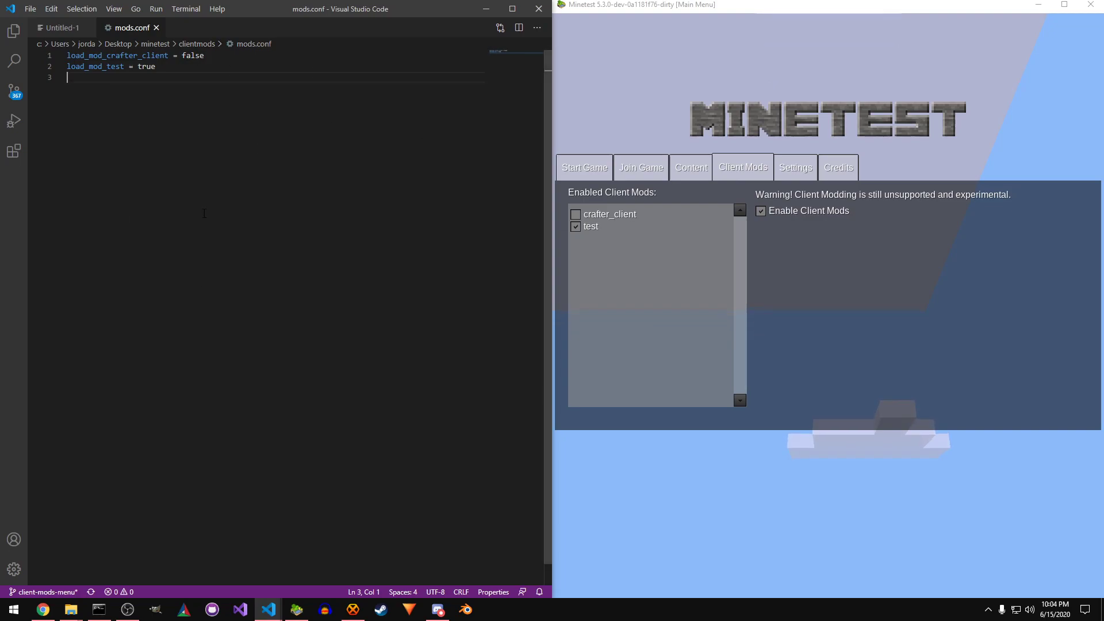
Step: Toggle crafter_client and test through different combinations while comparing mods.conf, ending with only test enabled
click(594, 214)
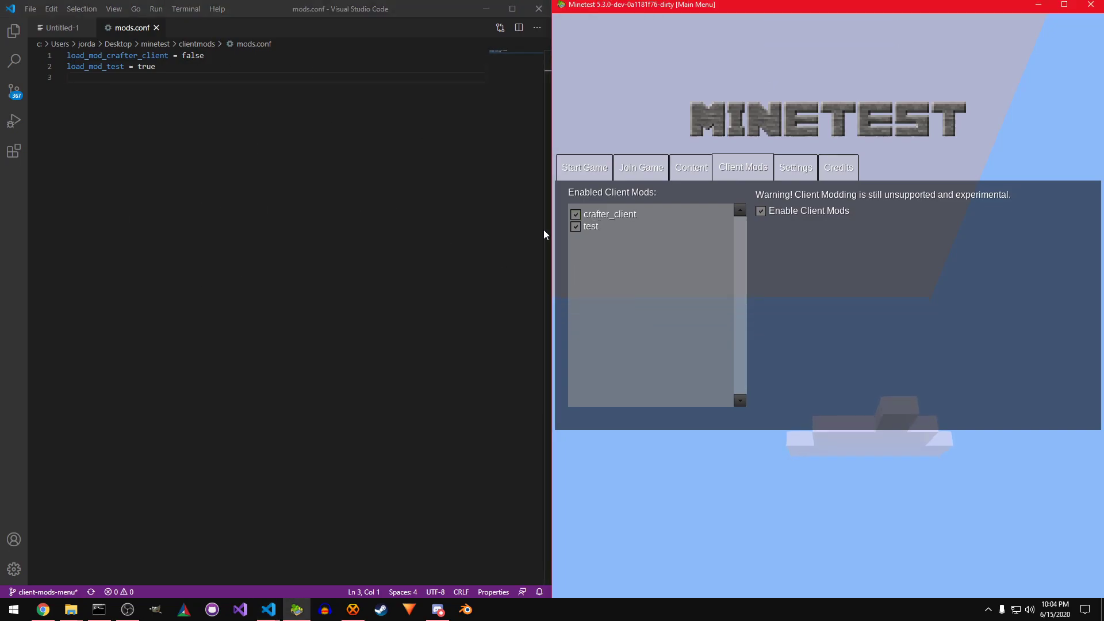
click(603, 216)
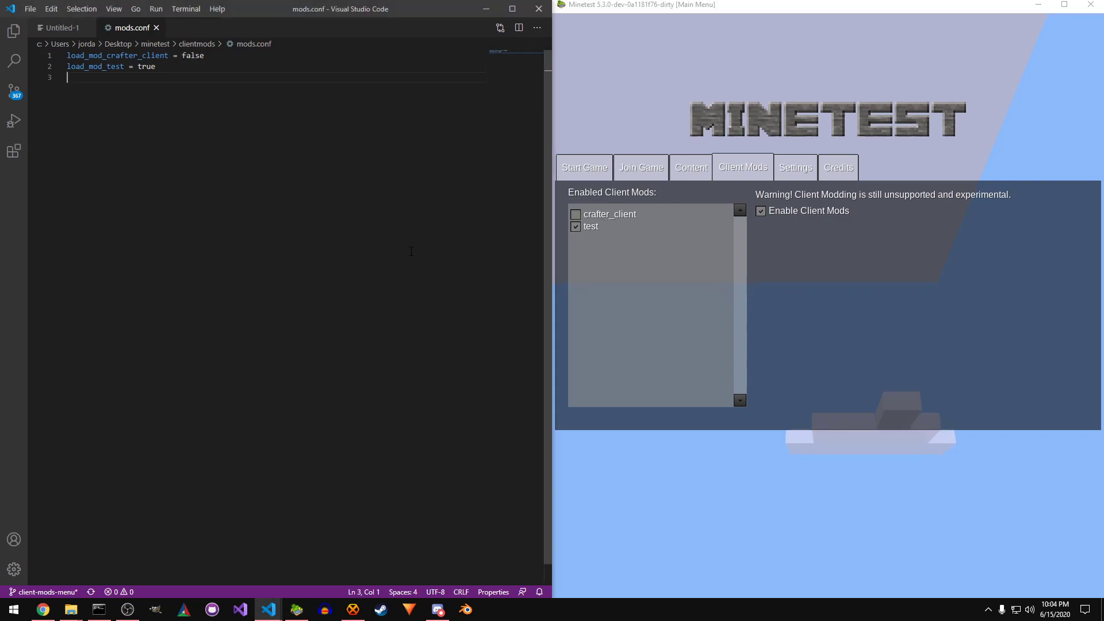
click(591, 227)
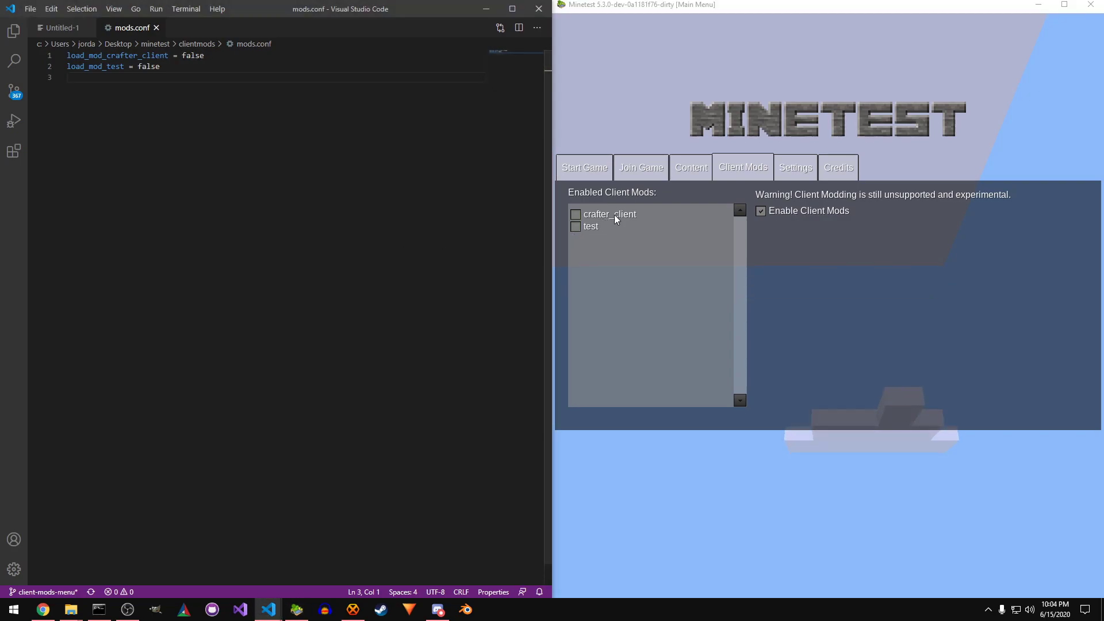
click(613, 215)
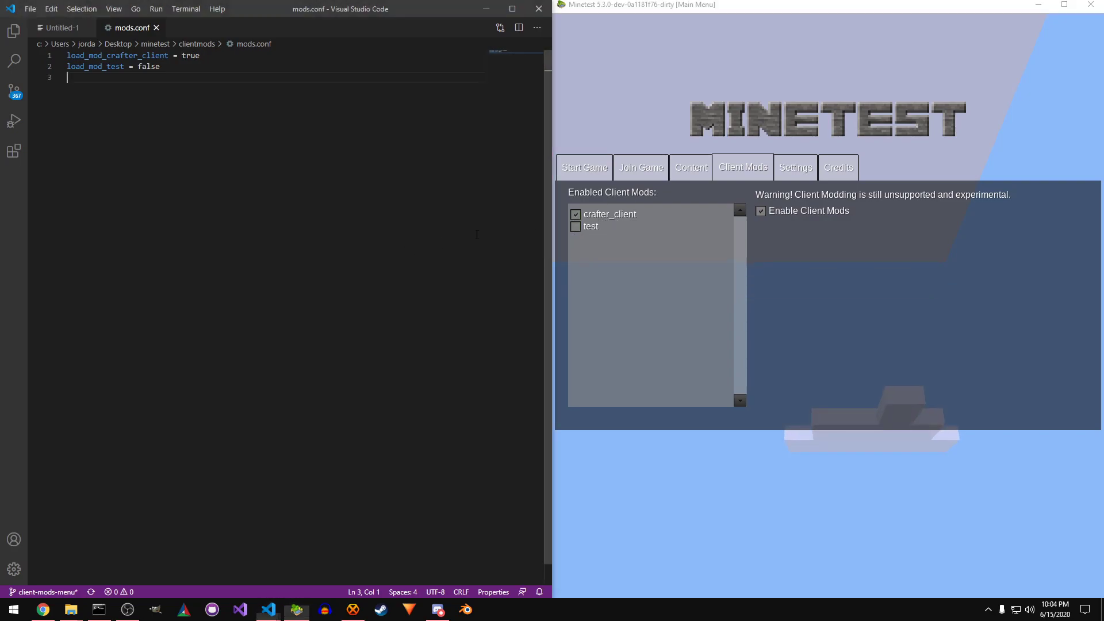
click(596, 230)
click(598, 217)
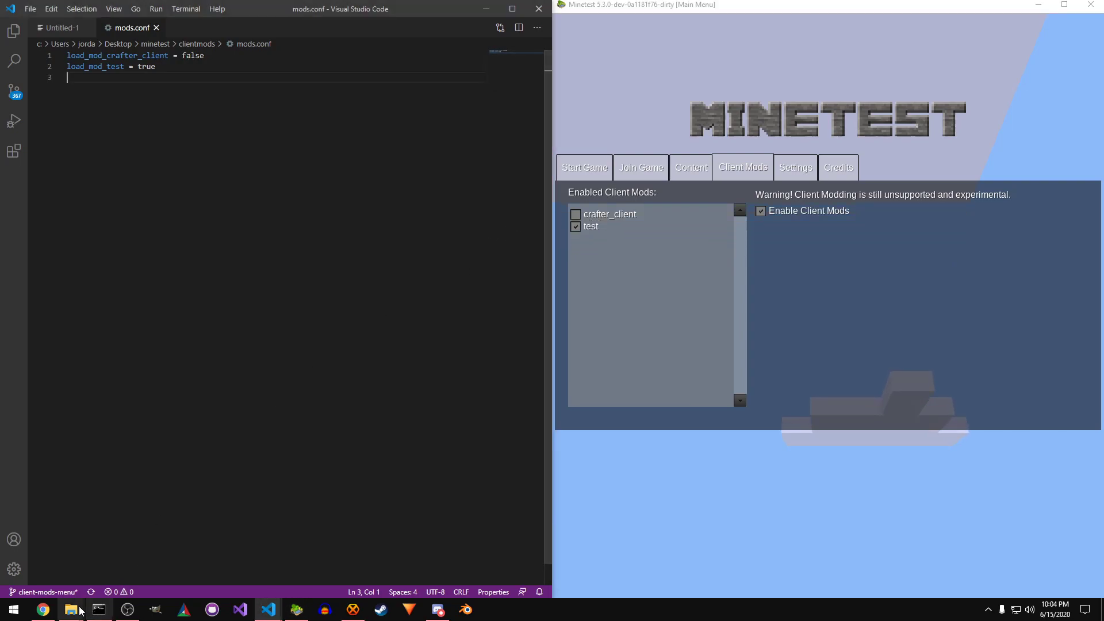
Step: Delete the test folder from the clientmods folder in File Explorer and return to Minetest
mouse_move(71, 609)
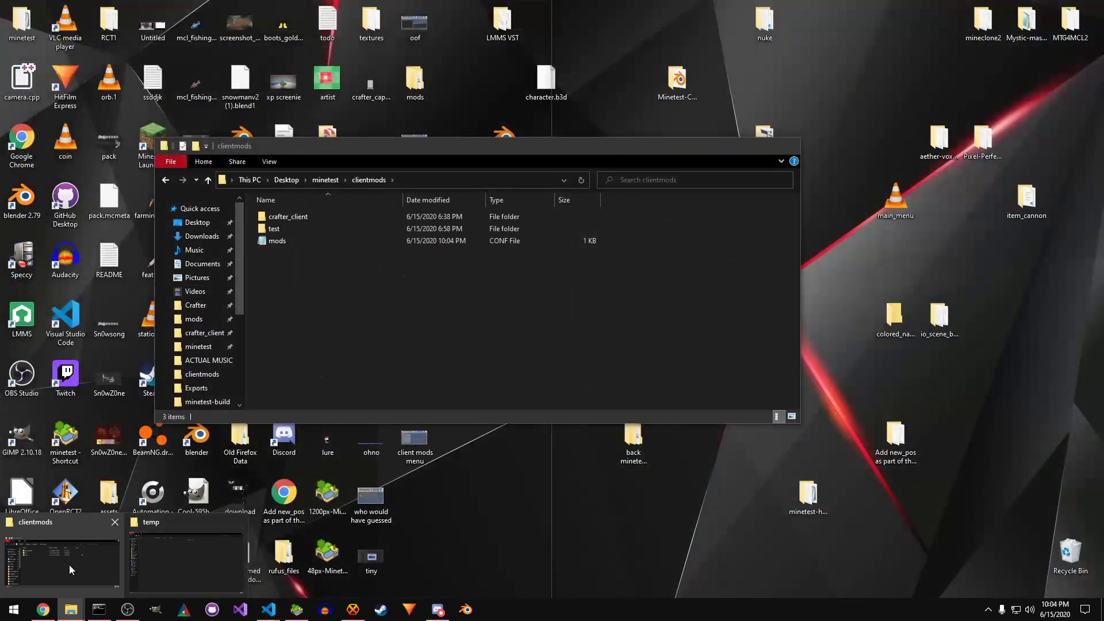
click(66, 563)
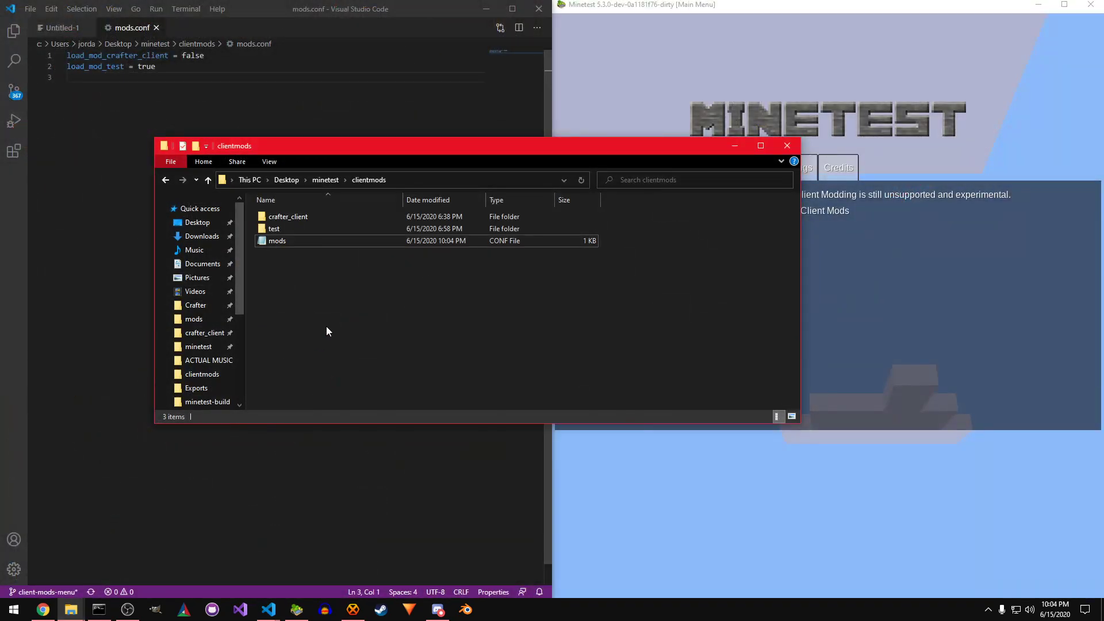
click(287, 233)
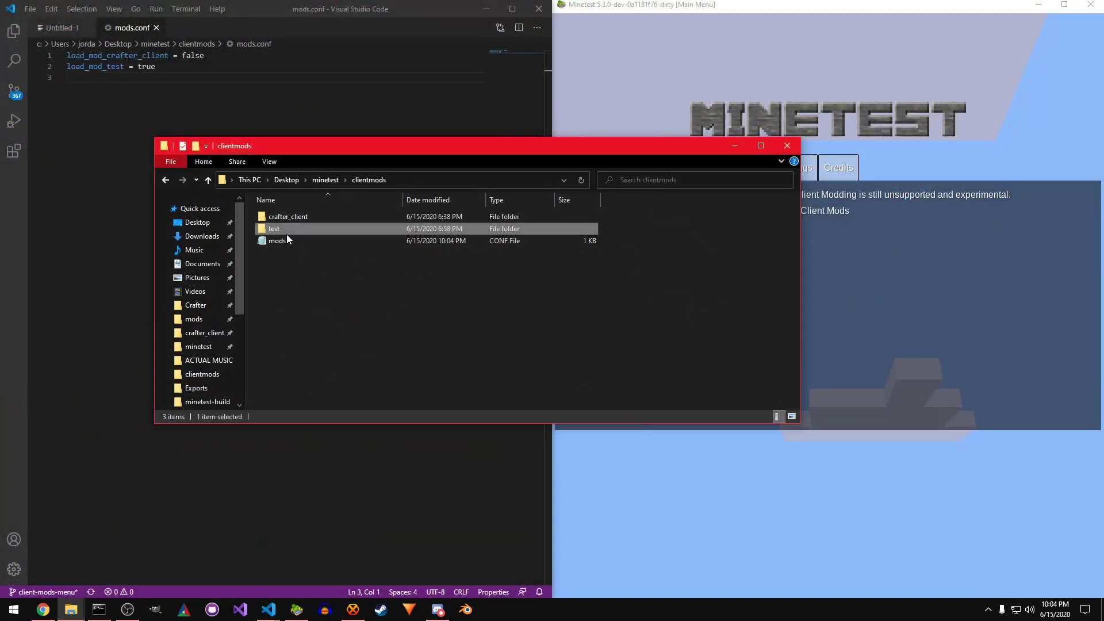
key(Delete)
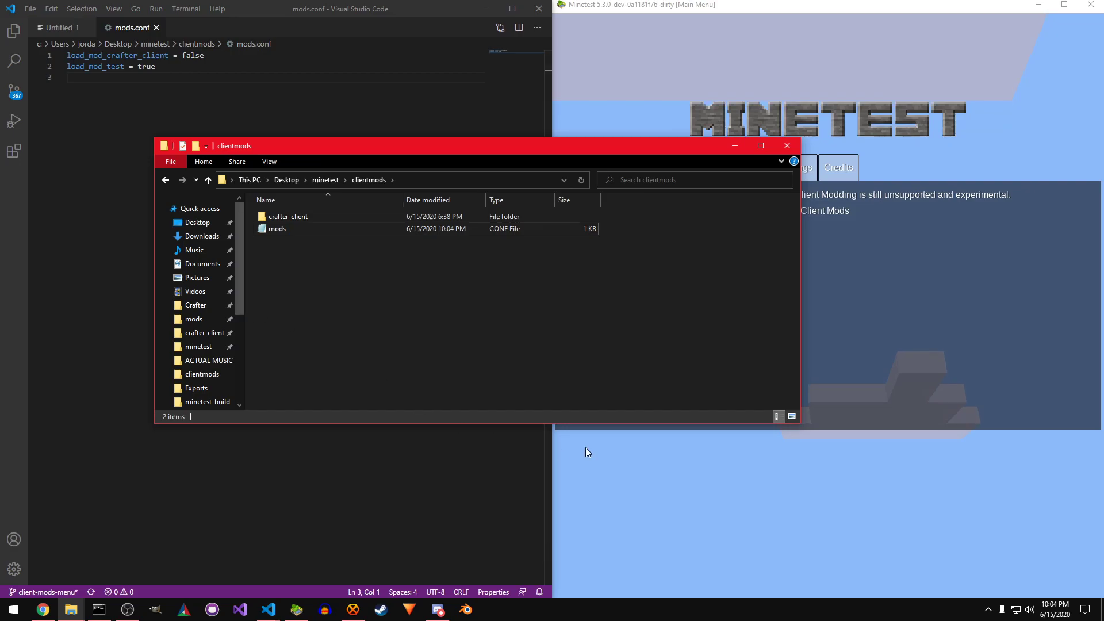
click(631, 463)
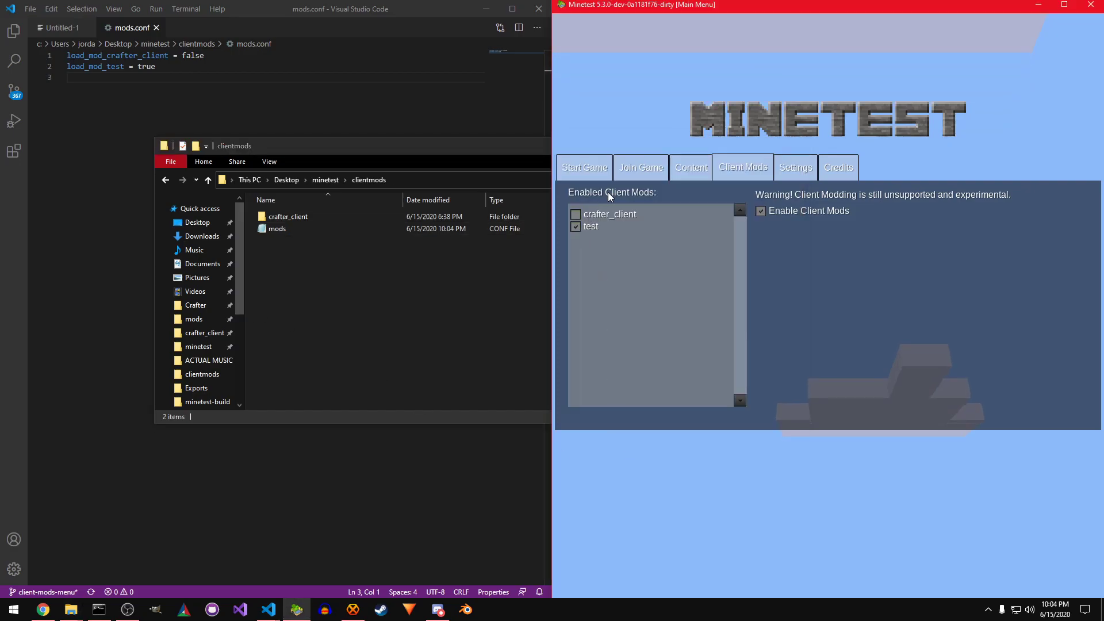
Step: Refresh the client mods list, enable crafter_client, and check the entries in mods.conf
click(642, 171)
click(743, 167)
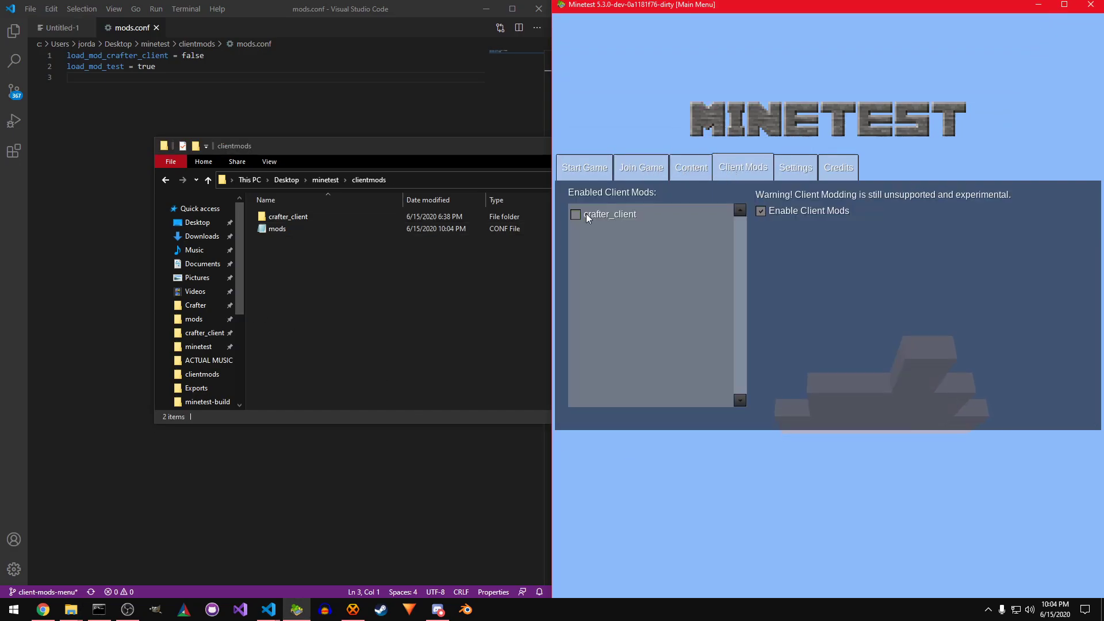
click(588, 217)
click(421, 140)
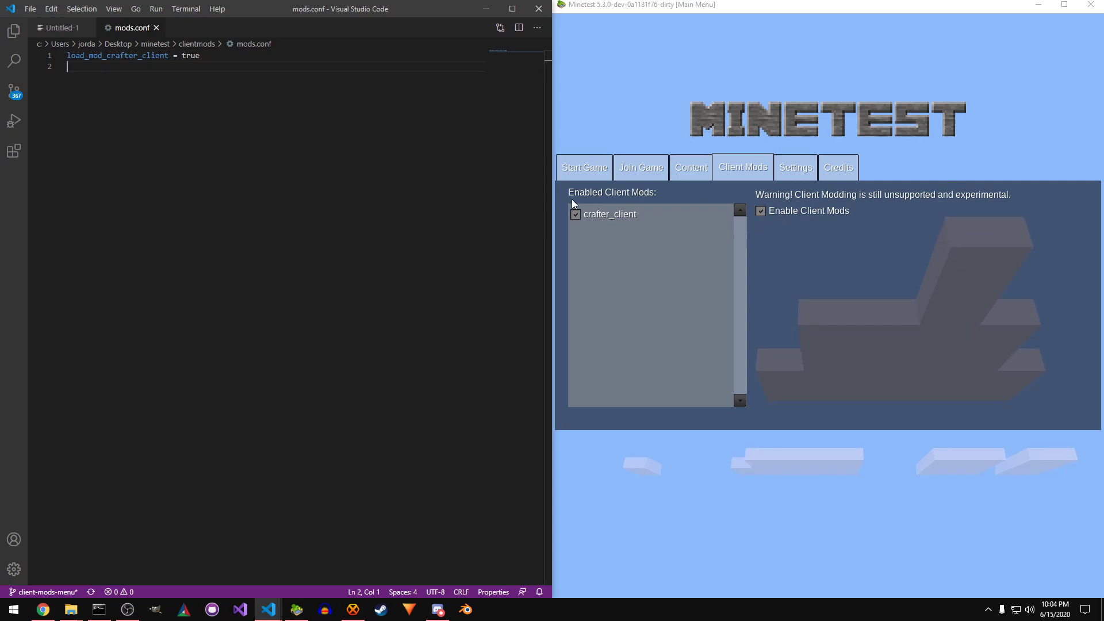
Step: Review the installed content, settings and credits pages of the main menu against the client mods page
click(678, 173)
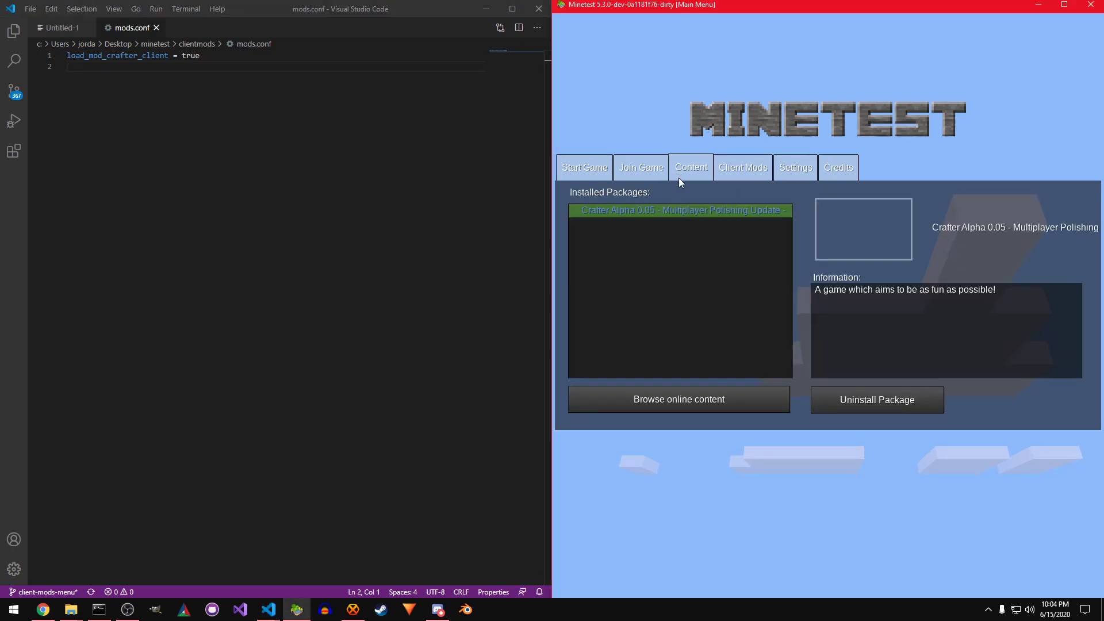
click(737, 168)
click(793, 169)
click(837, 168)
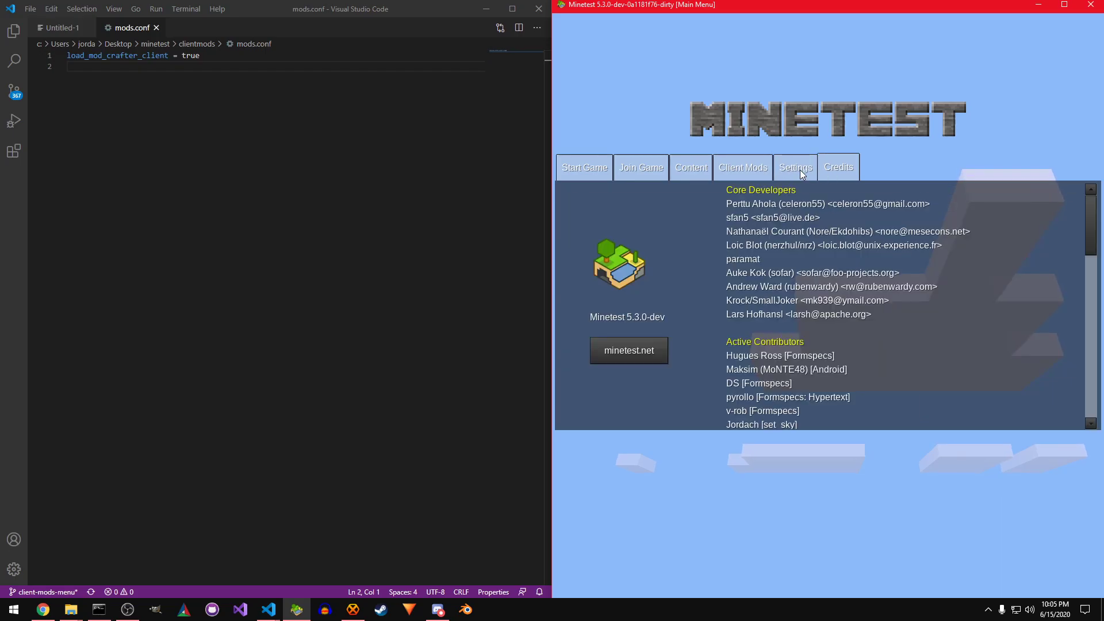
click(798, 169)
click(746, 169)
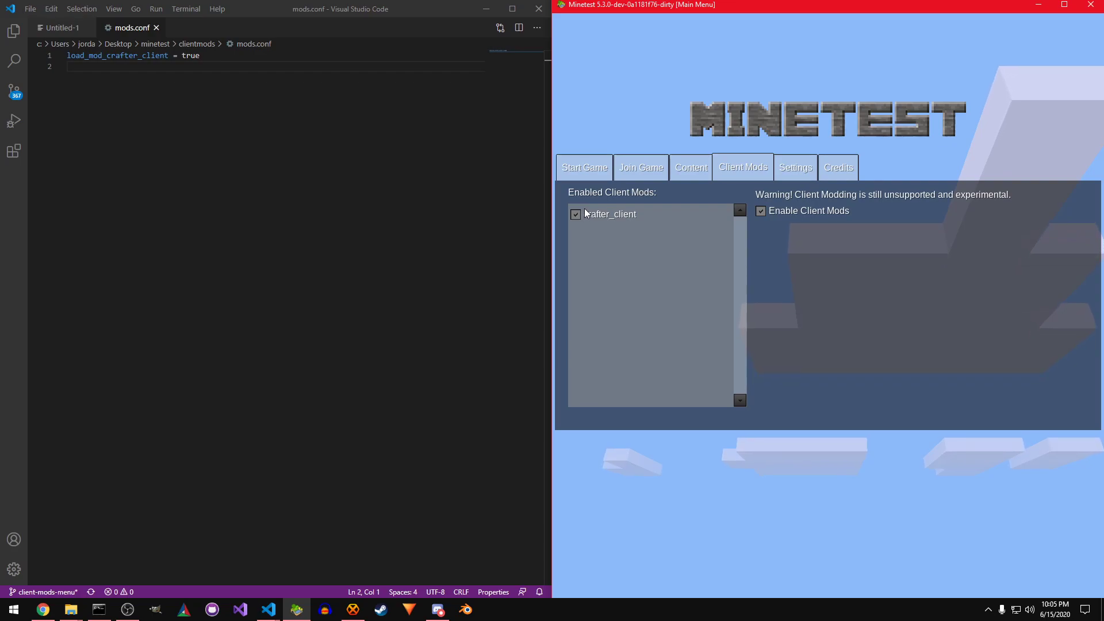
click(692, 166)
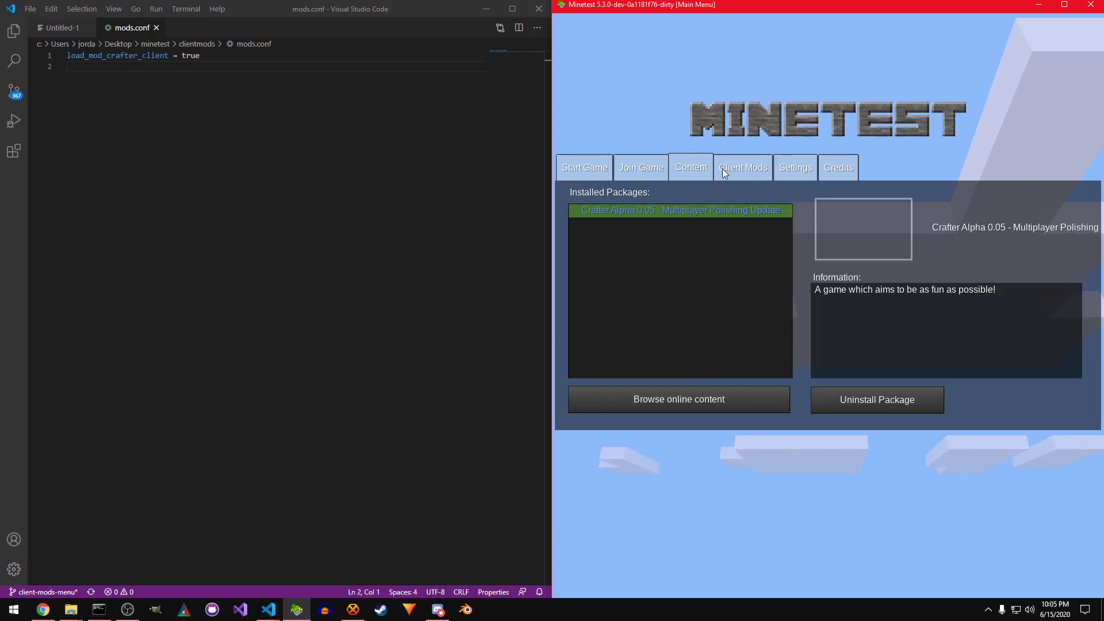
click(722, 167)
click(690, 172)
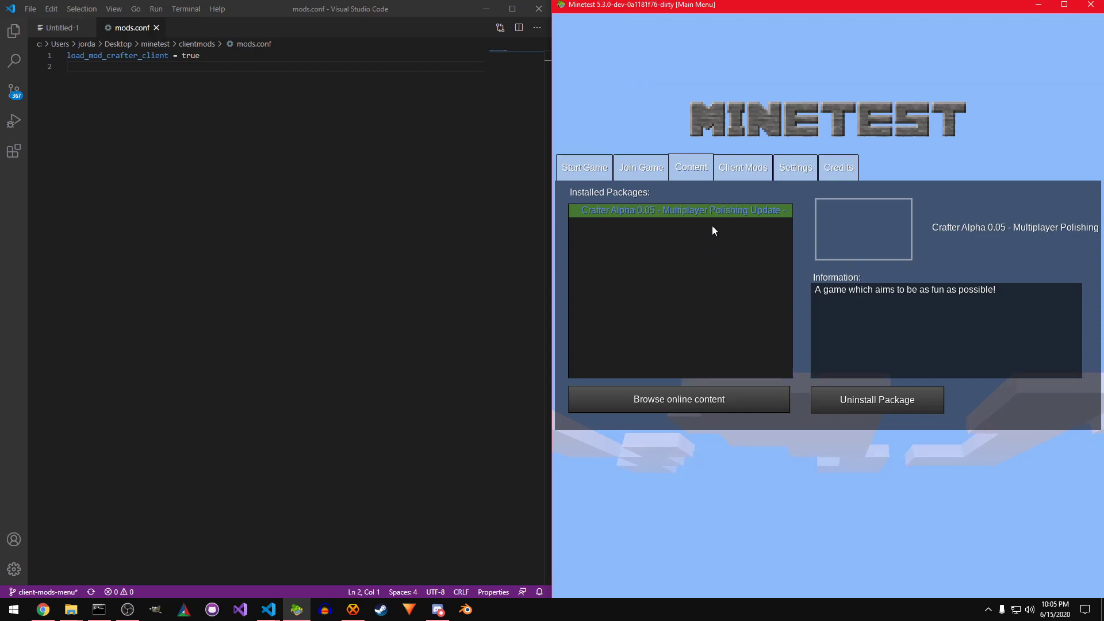
click(734, 166)
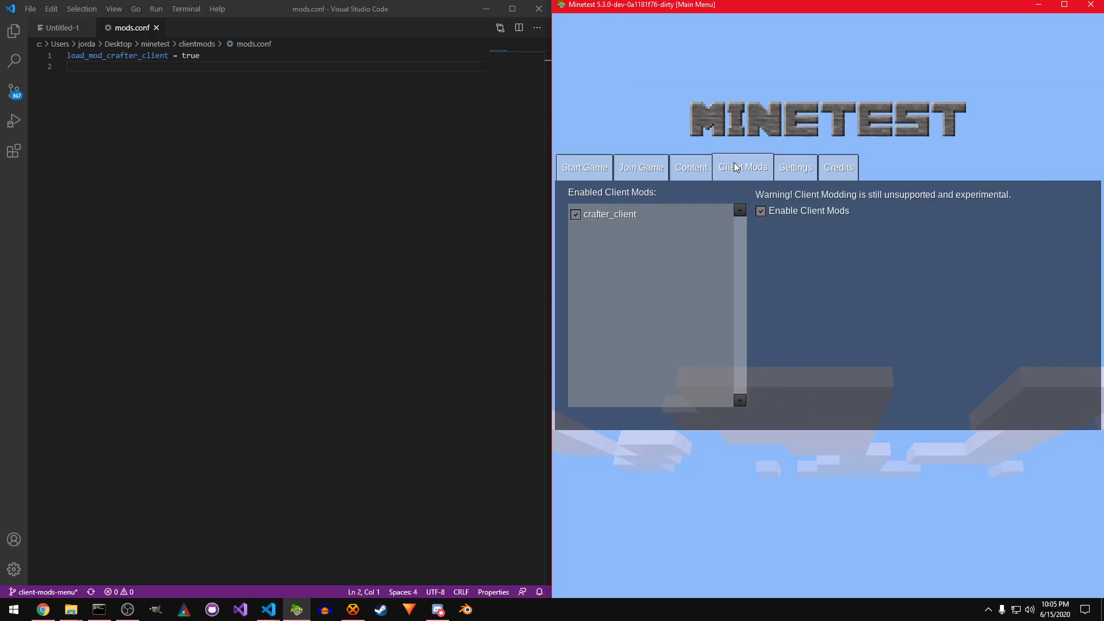